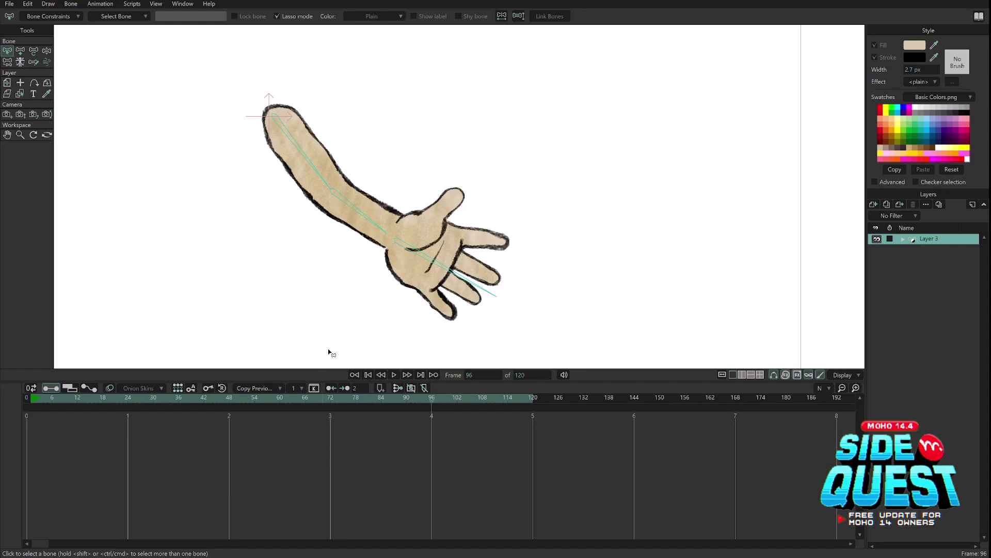
Step: Test the elbow deformation by rotating the forearm bone at frame 23, and delete the resulting keyframes
click(124, 398)
key(t)
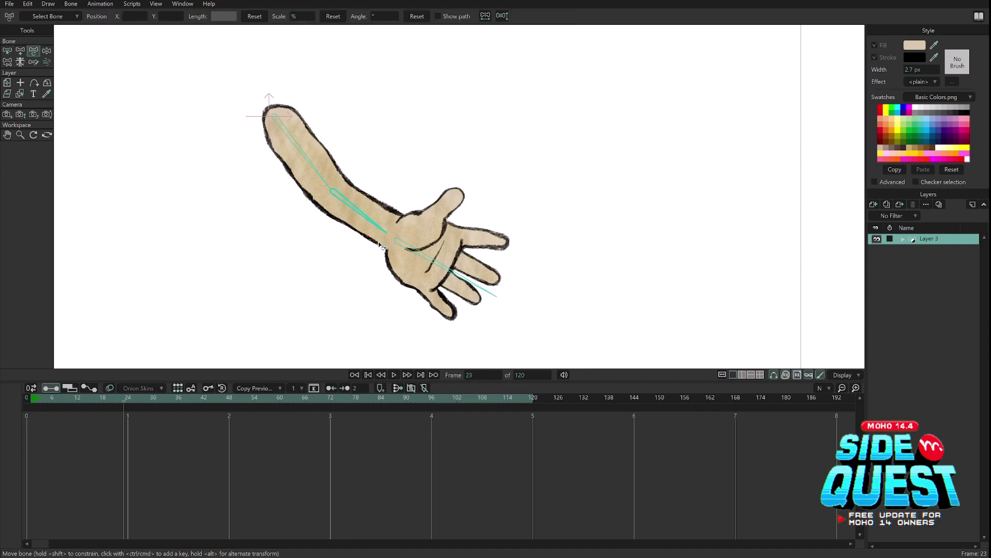
drag(380, 237, 344, 198)
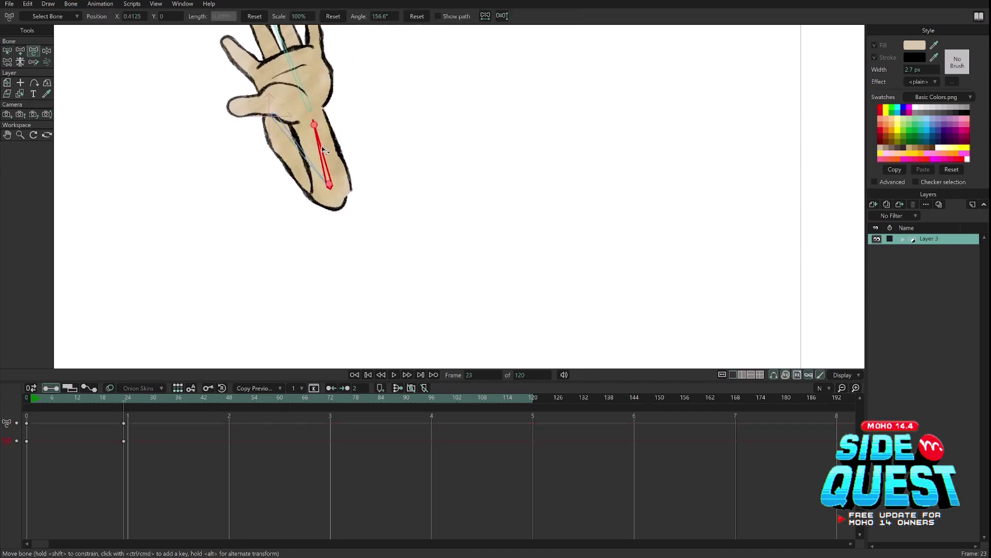
drag(324, 150, 386, 86)
drag(120, 460, 144, 413)
key(Delete)
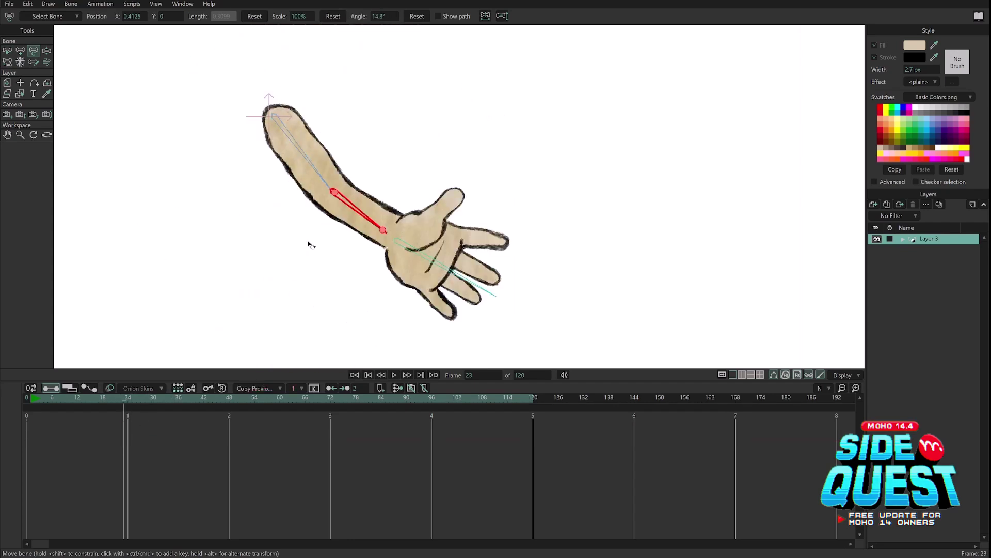
Step: Show the actions list and create a smart bone action named Forearm for the forearm bone
key(b)
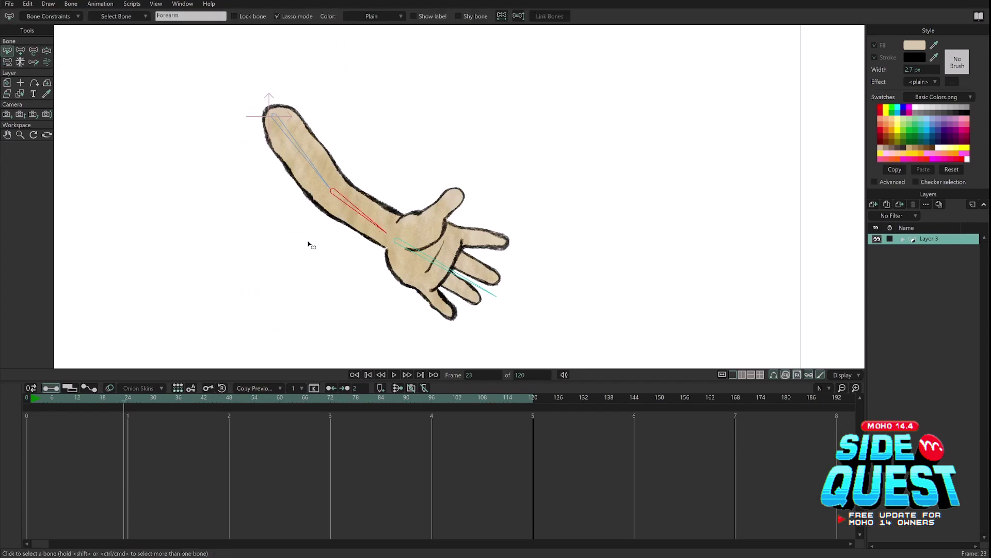
click(183, 5)
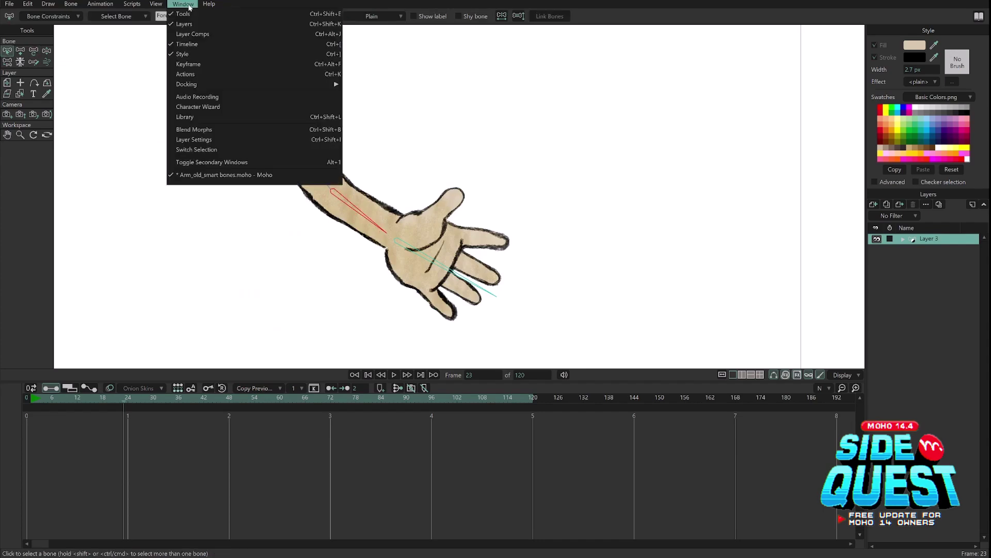
click(187, 74)
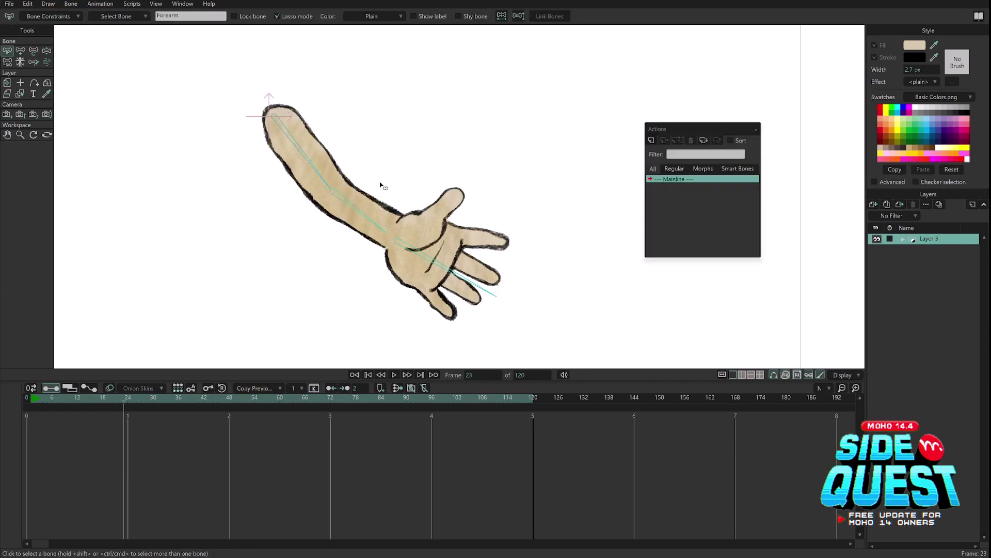
drag(381, 182, 349, 214)
click(652, 141)
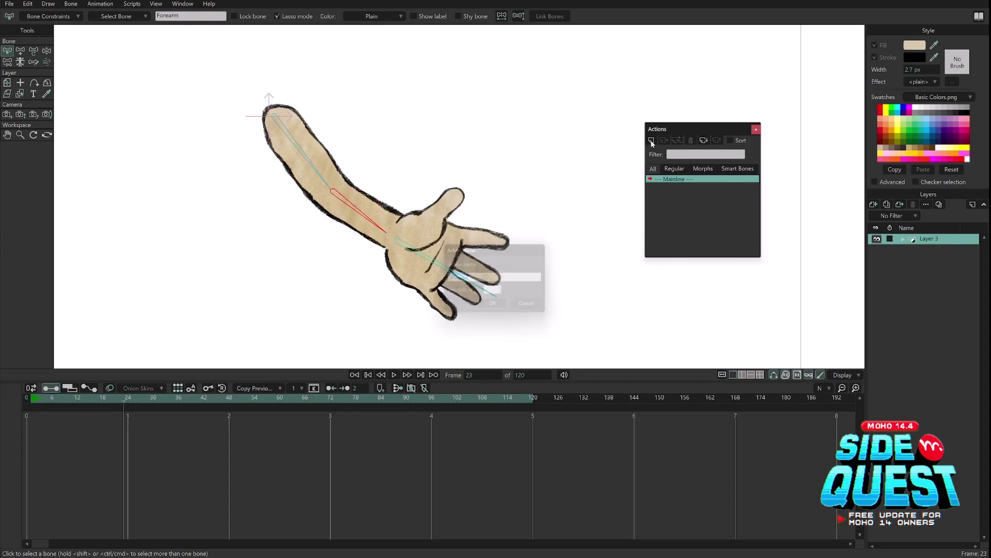
click(497, 310)
Step: At frame 96 of the Forearm action, rotate the forearm bone upward to about 149.8° so the arm folds against the upper arm
click(432, 398)
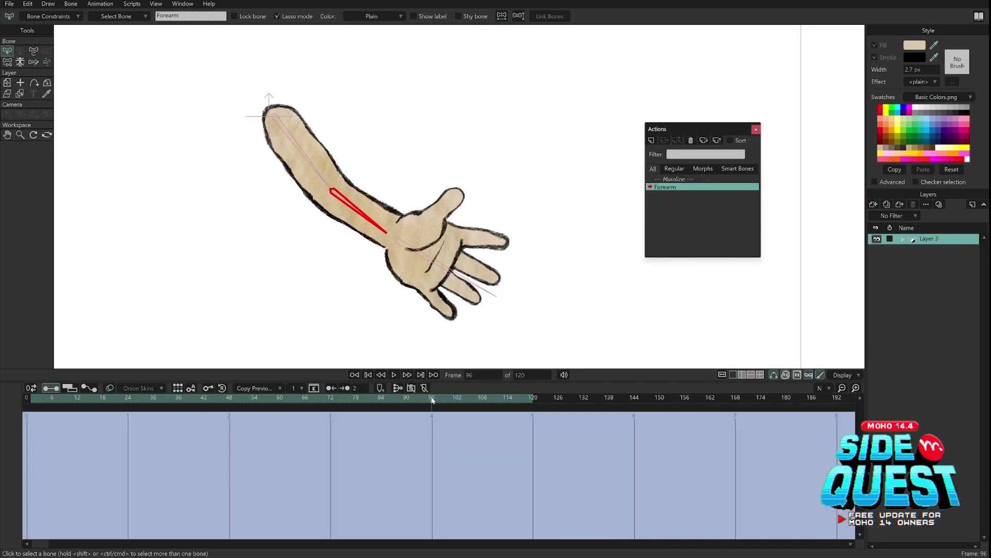
click(34, 51)
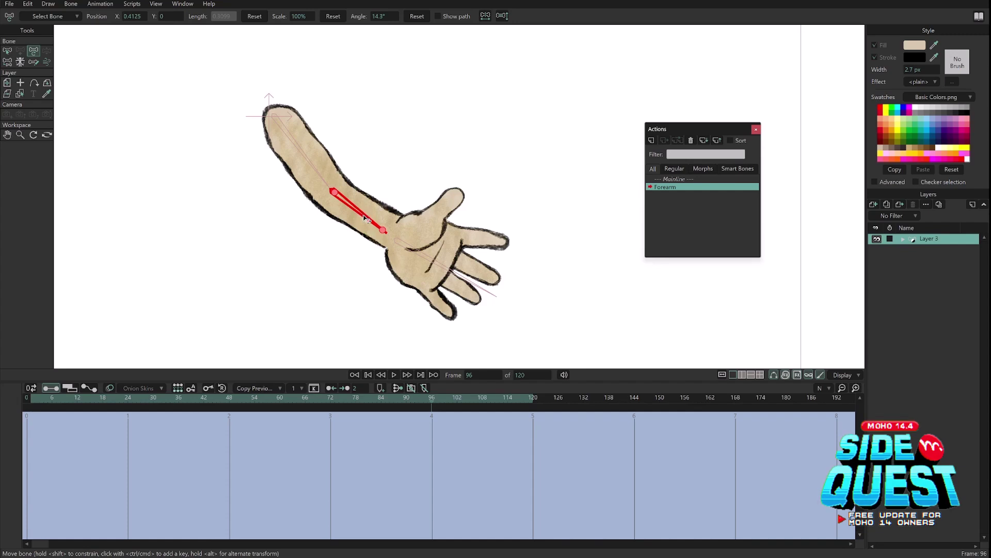
drag(364, 218, 325, 155)
Step: On the lowest Layer 4, move the end points of the inner elbow crease upward to shorten the crease at frame 96
click(903, 239)
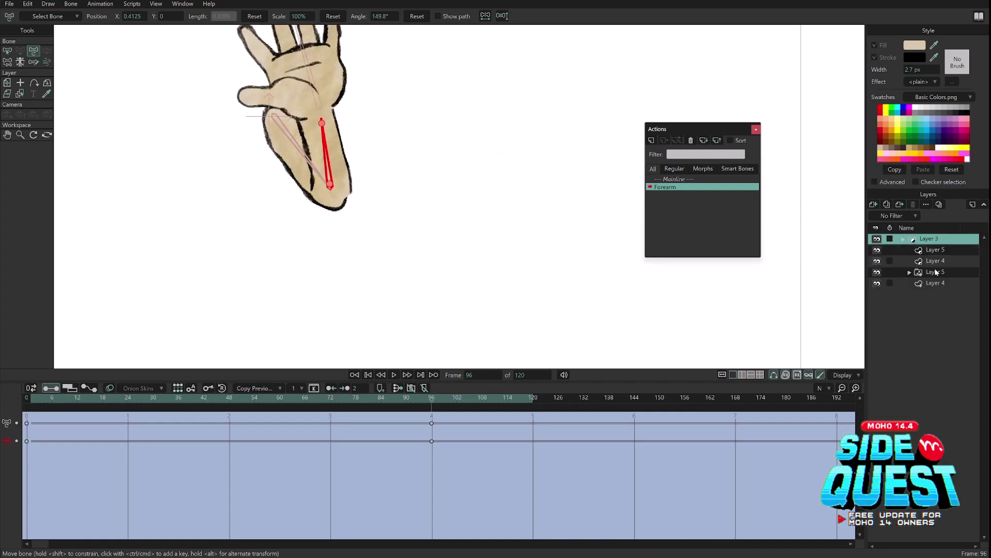
click(929, 284)
scroll(375, 189, up, 2)
drag(384, 234, 527, 308)
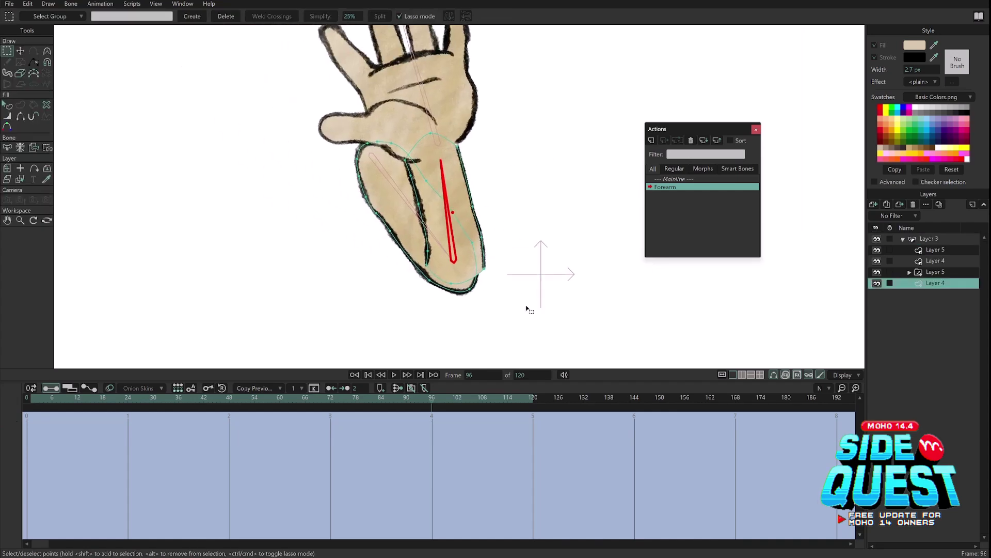
scroll(602, 221, up, 2)
key(t)
drag(403, 258, 403, 242)
drag(404, 241, 400, 219)
Step: Round the outer elbow contour of the folded arm by adjusting its points and curvature at frame 96
drag(482, 267, 461, 299)
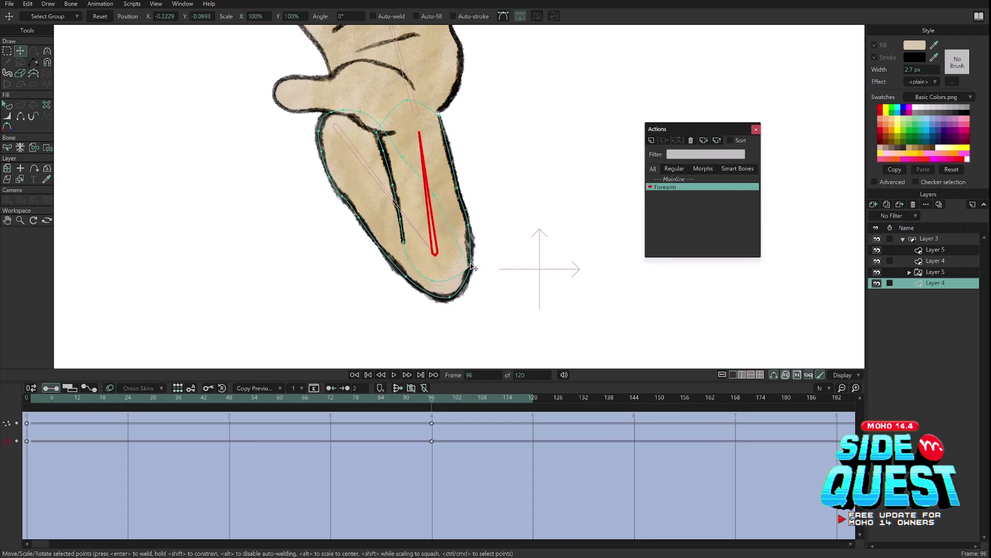
key(c)
key(t)
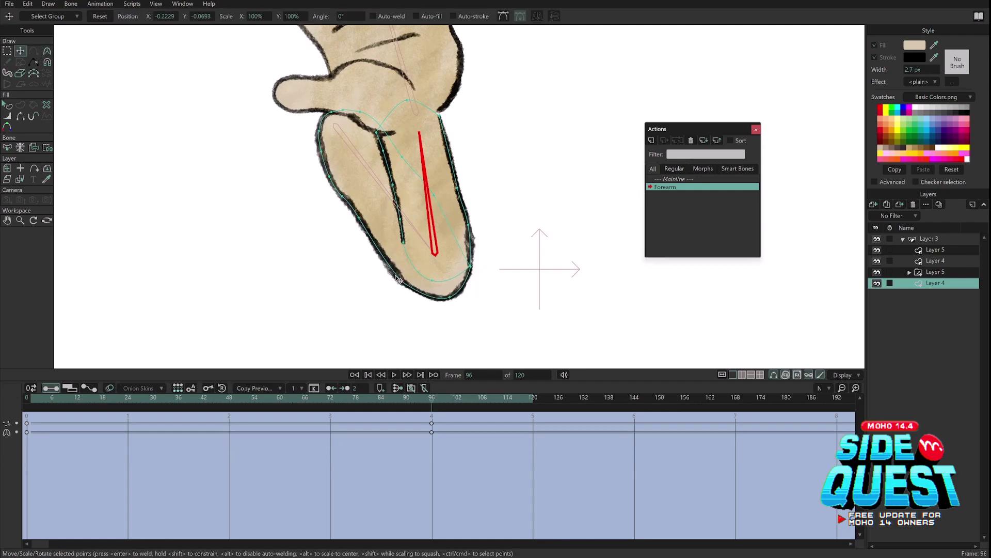
click(363, 223)
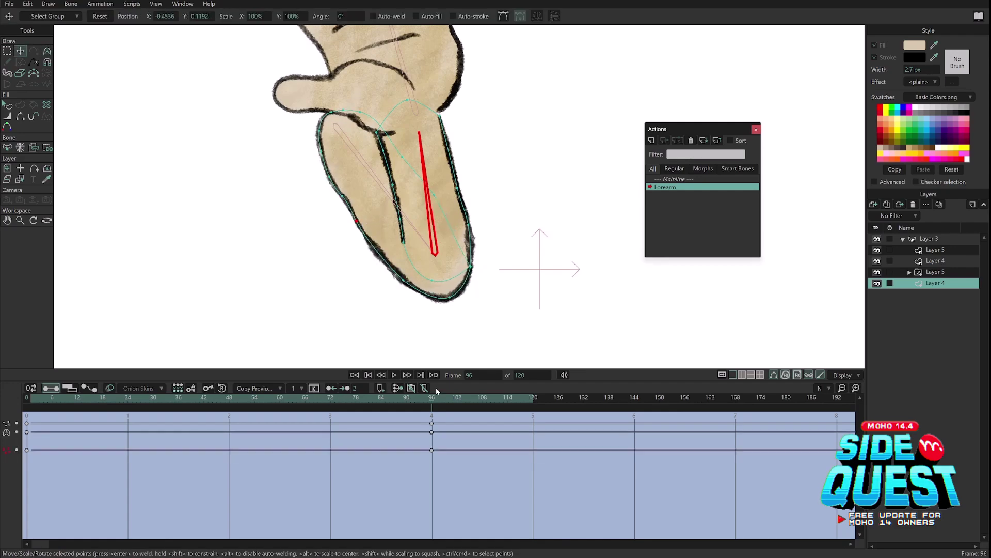
Step: At frame 55, reposition the outer elbow and inner crease points to clean up the half-bent arm, and scrub through the action
drag(434, 415, 261, 450)
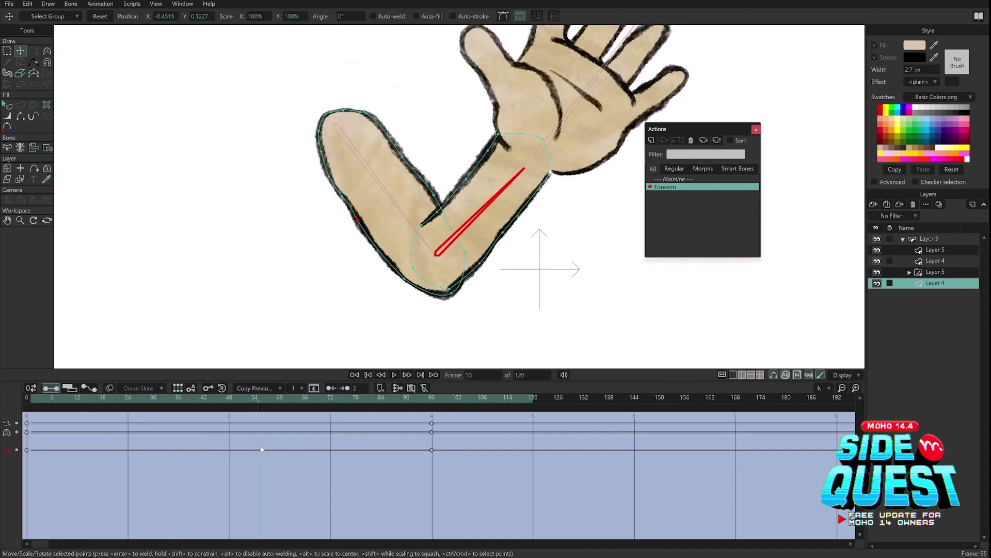
drag(405, 343, 468, 288)
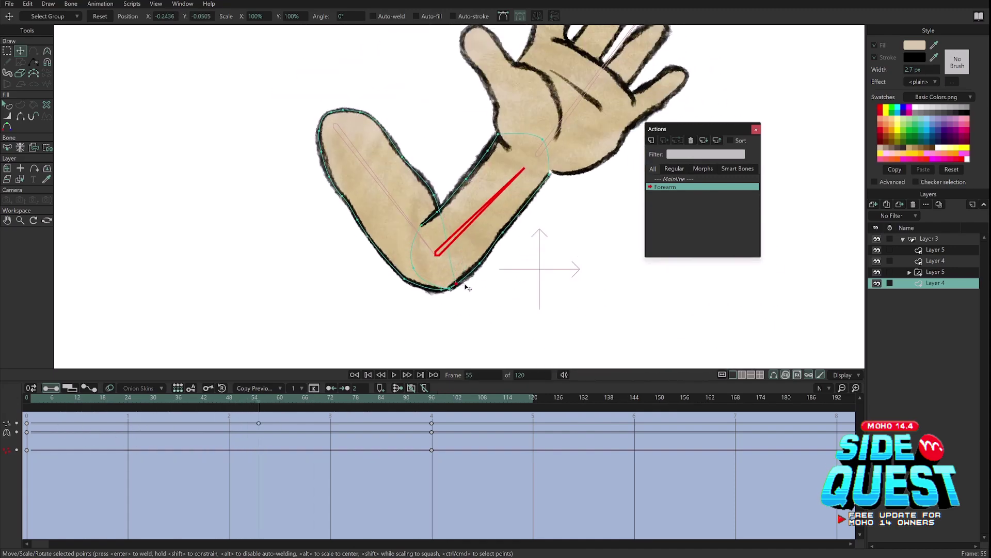
drag(437, 189, 427, 229)
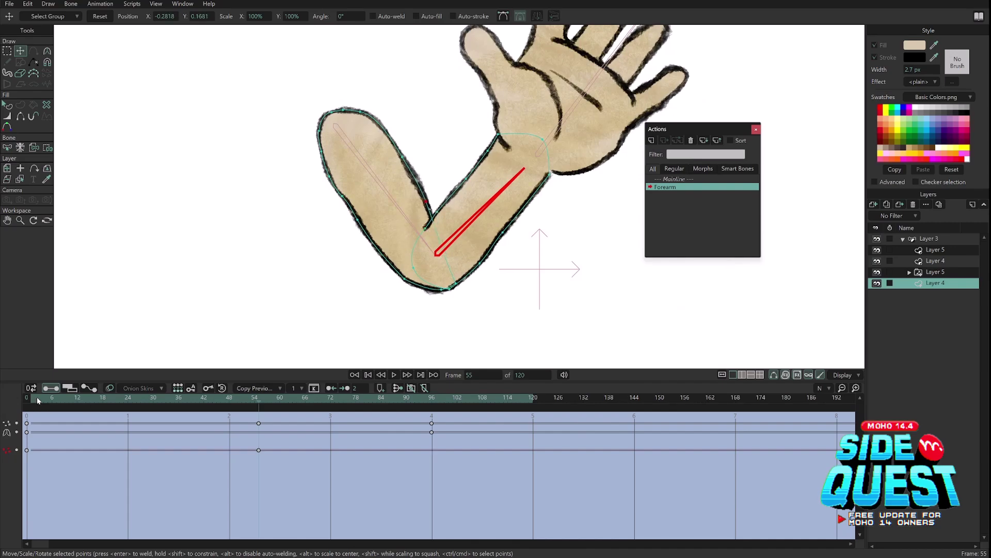
drag(36, 398, 440, 423)
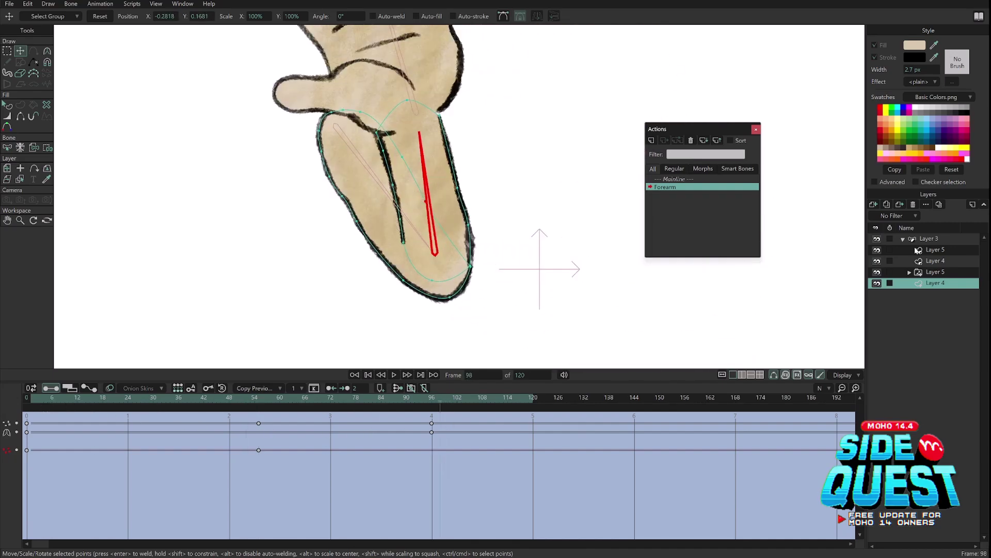
Step: Select the bone layer and create a second smart bone action, Forearm 2, for the forearm bone
click(930, 238)
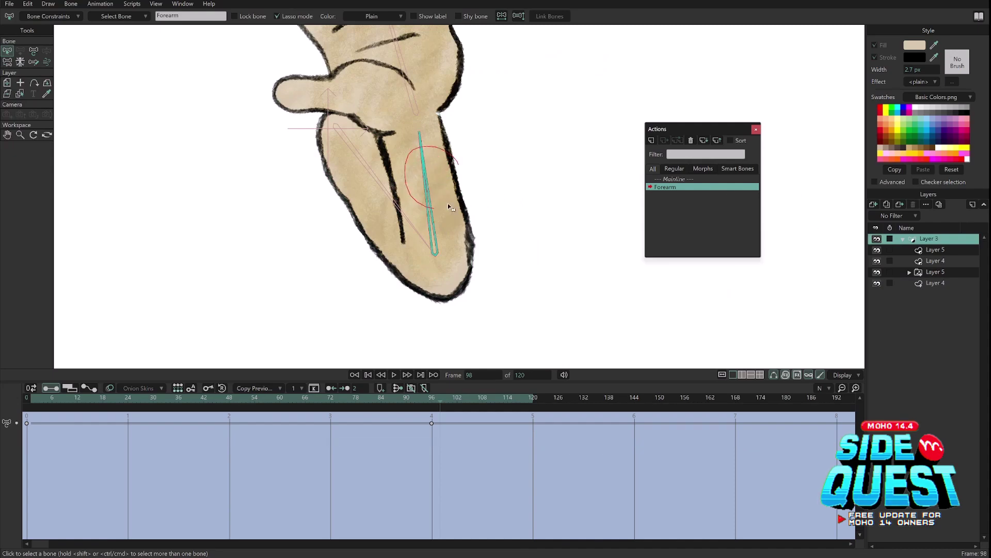
click(652, 140)
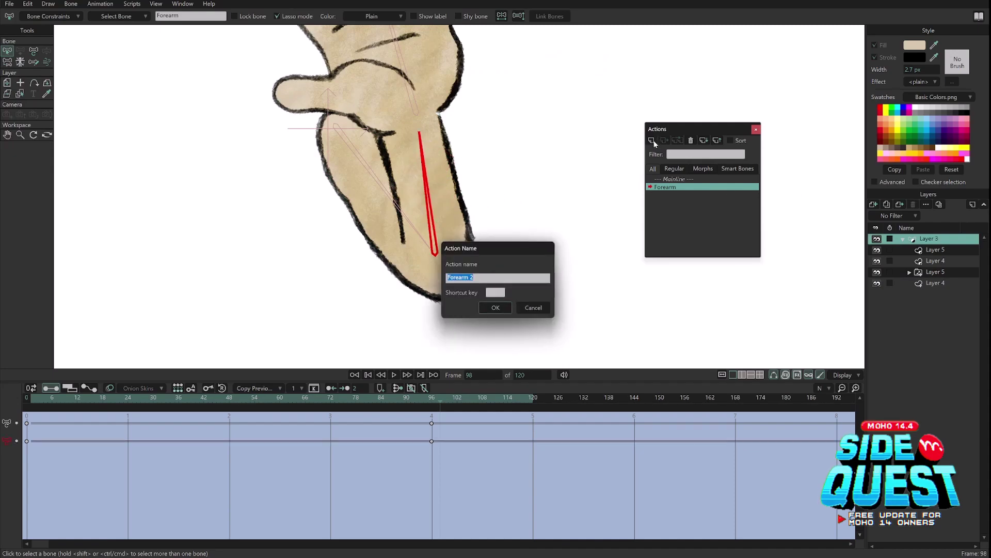
click(496, 308)
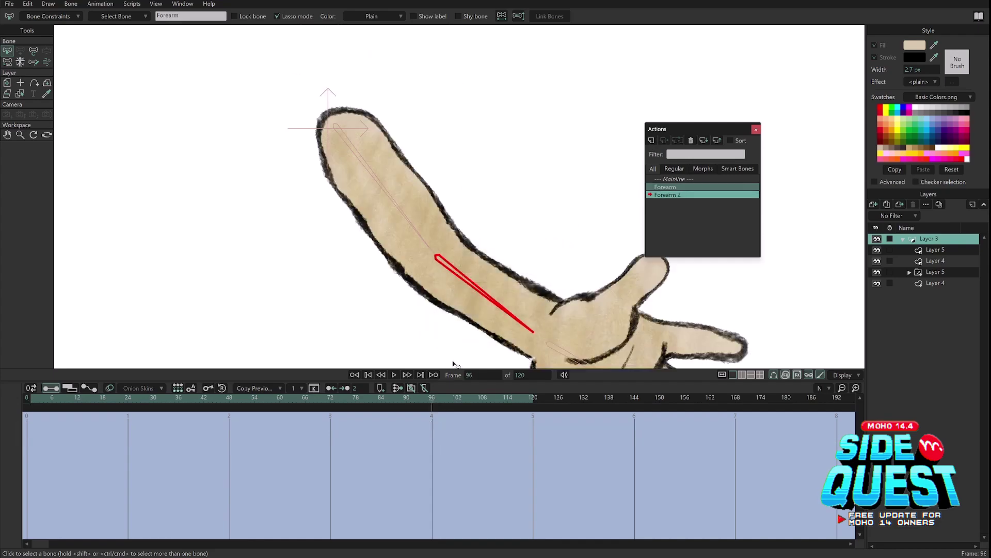
Step: At frame 96 of Forearm 2, rotate the forearm bone the opposite way until the forearm folds across the upper arm
scroll(528, 274, down, 1)
drag(444, 266, 470, 181)
scroll(175, 344, down, 3)
key(t)
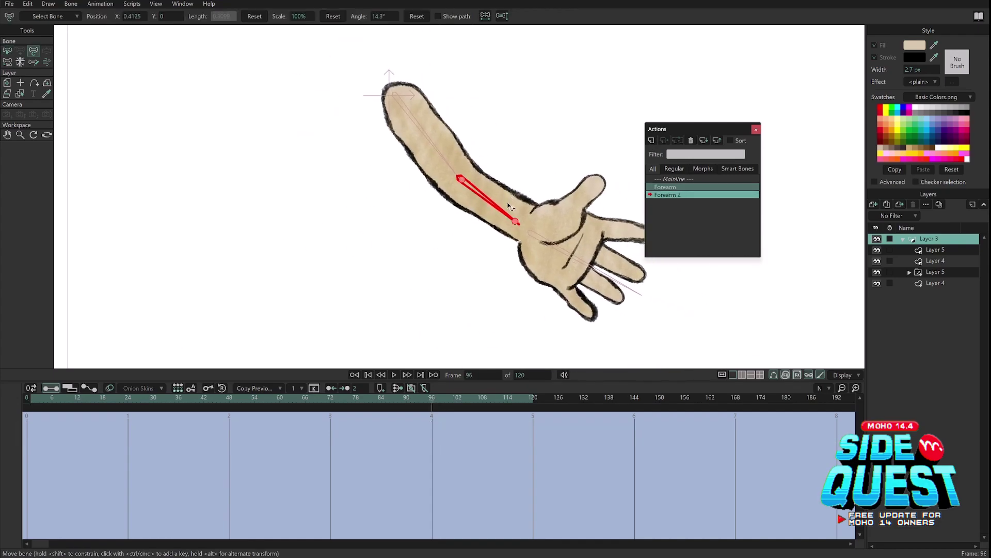
drag(511, 206, 412, 155)
Step: On the lowest Layer 4, move the crease and upper-edge points near the elbow inward to form a clean fold at frame 96
click(929, 285)
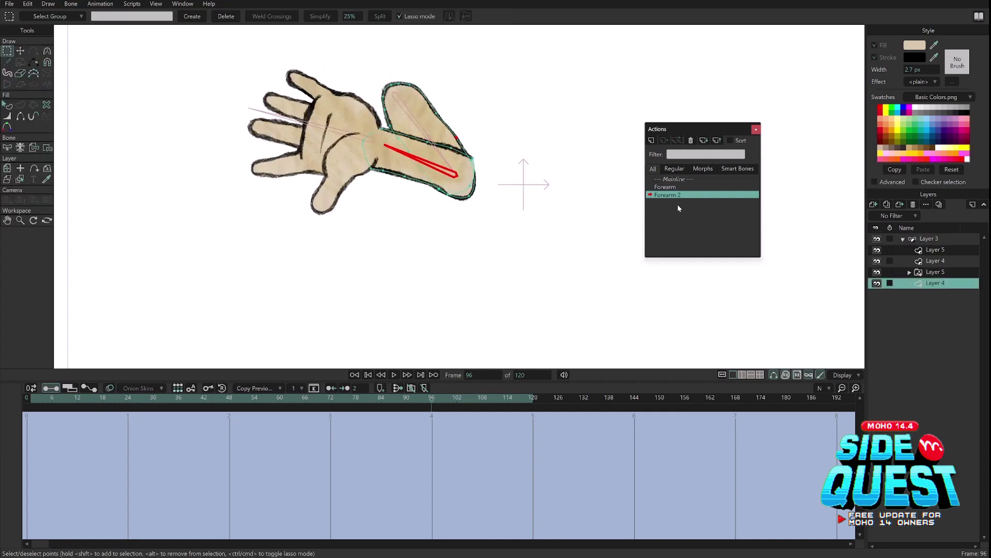
scroll(589, 148, up, 5)
key(t)
click(394, 225)
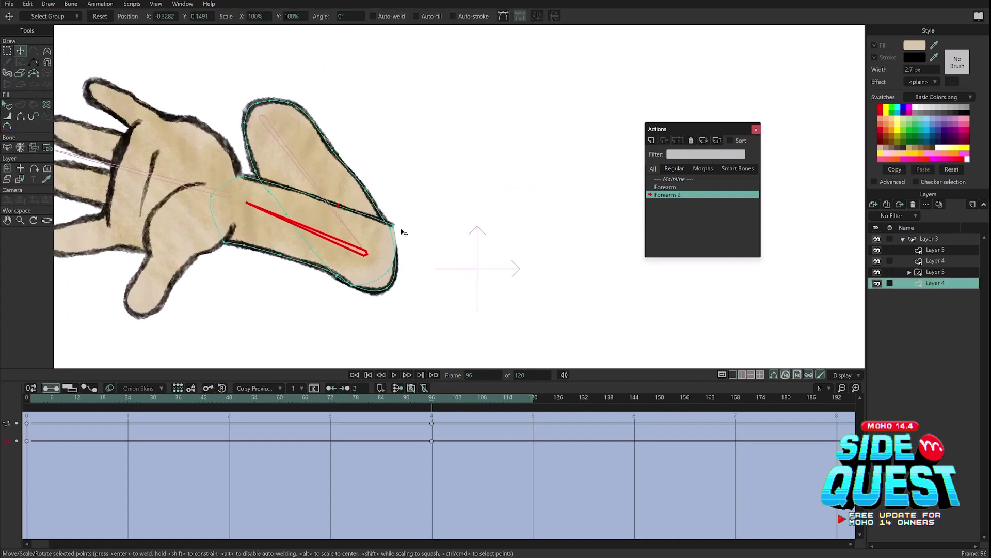
drag(357, 207, 338, 205)
click(393, 225)
drag(402, 218, 367, 209)
Step: Adjust the points along the forearm's lower edge and around the elbow tip to smooth the folded outline at frame 96
drag(336, 275, 332, 277)
drag(280, 255, 276, 259)
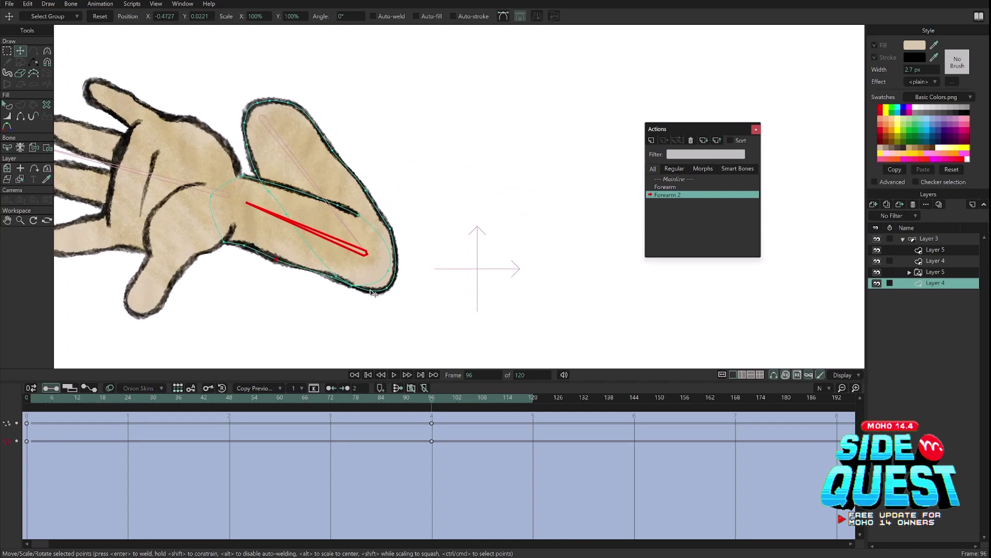
drag(353, 284, 325, 275)
drag(393, 271, 386, 266)
mouse_move(389, 289)
mouse_down()
mouse_move(387, 297)
mouse_move(386, 287)
mouse_up()
drag(393, 230, 395, 243)
Step: At frame 57, reposition the outer elbow points and adjust their curvature to round the half-bent elbow, and scrub to check the fold
drag(418, 404, 268, 403)
drag(409, 253, 414, 275)
key(c)
drag(403, 235, 401, 225)
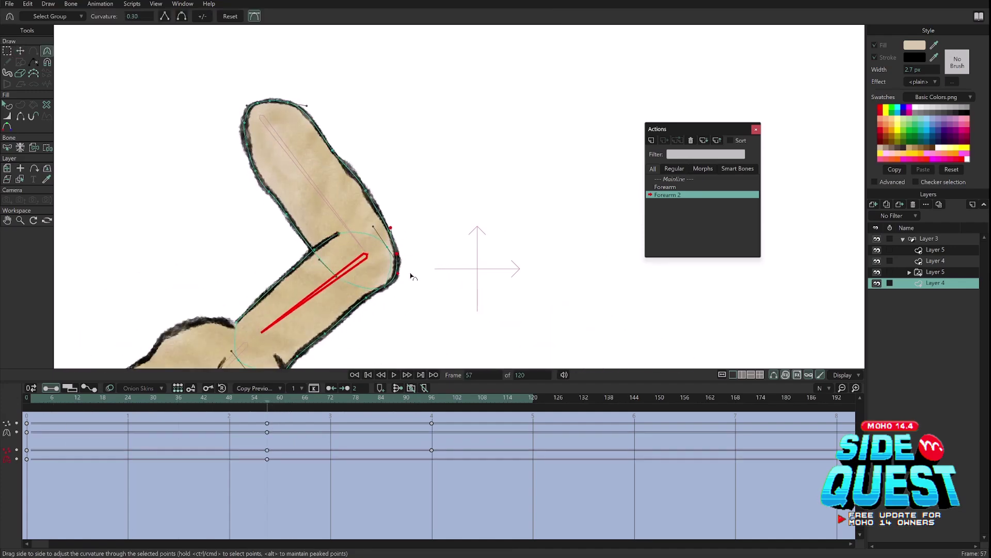
drag(93, 402, 436, 405)
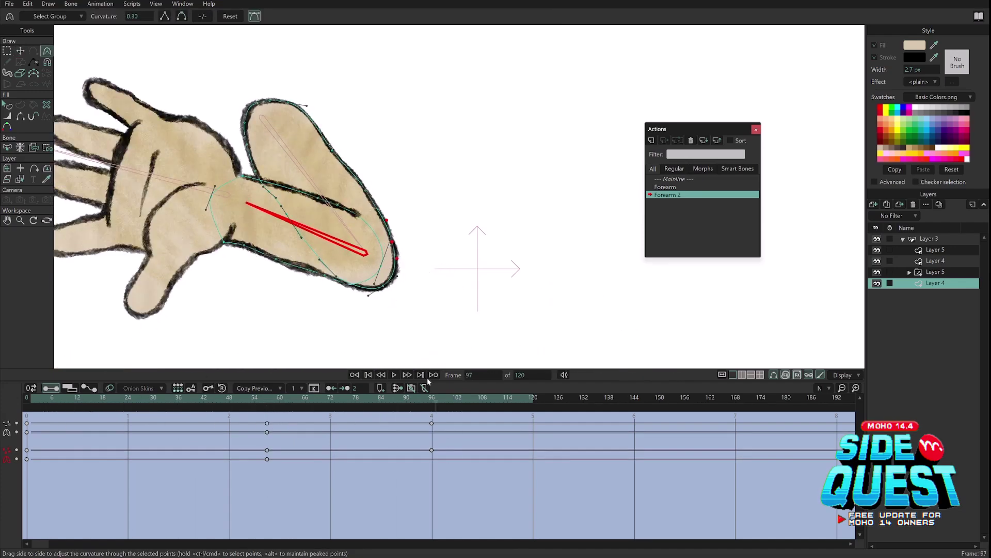
scroll(155, 321, down, 2)
drag(228, 294, 229, 292)
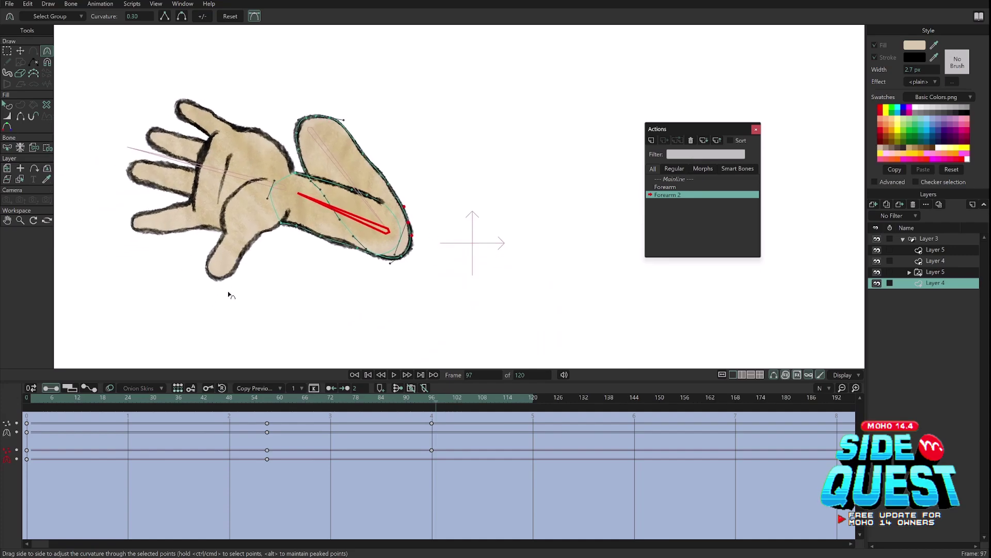
Step: Return to the Mainline, test the smart bone by rotating the forearm bone both ways at frame 17, and undo the rotation
click(683, 180)
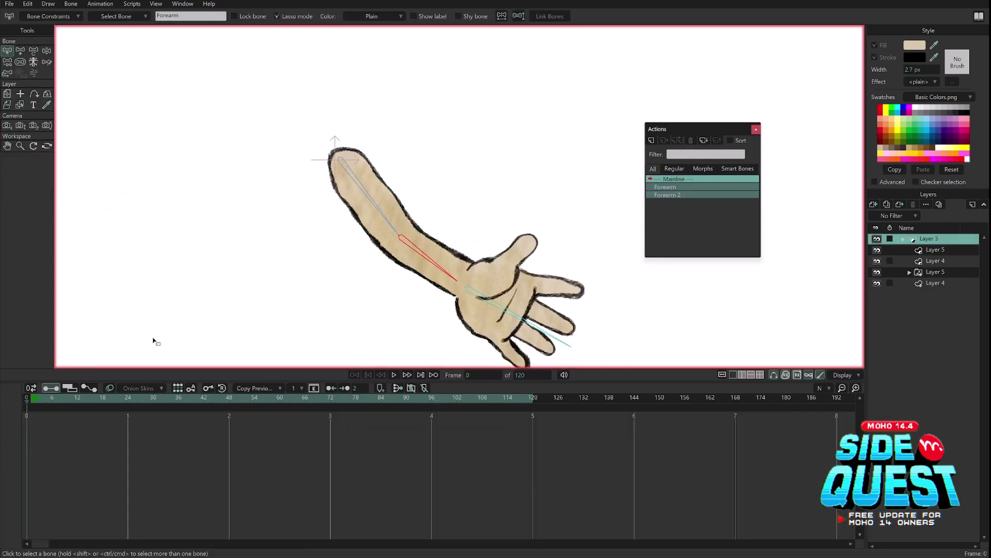
click(92, 403)
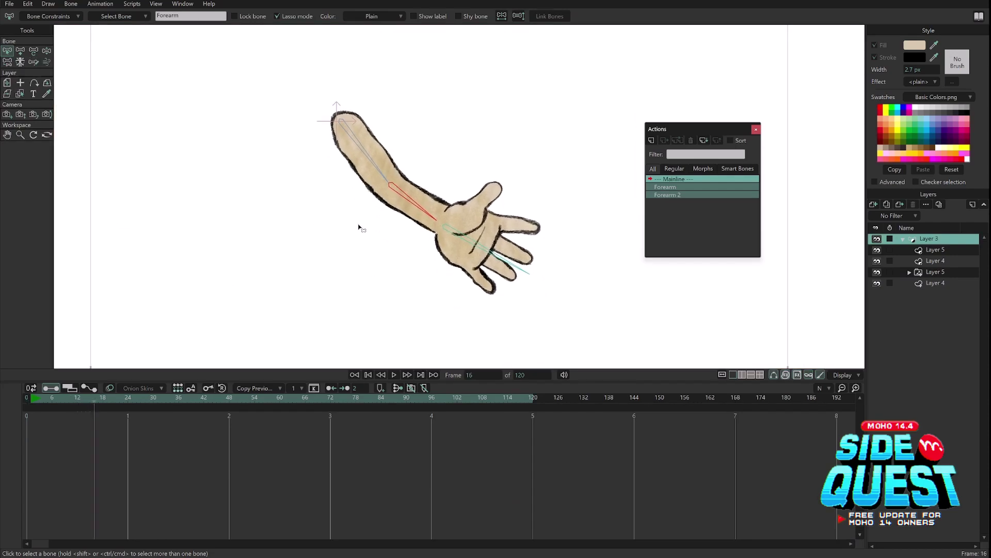
key(z)
key(t)
click(98, 401)
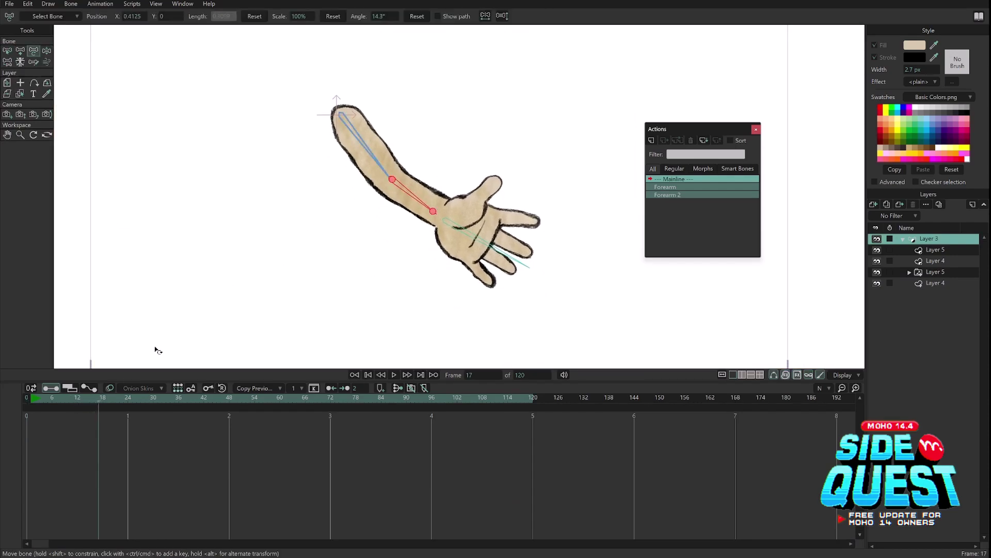
drag(421, 199, 340, 151)
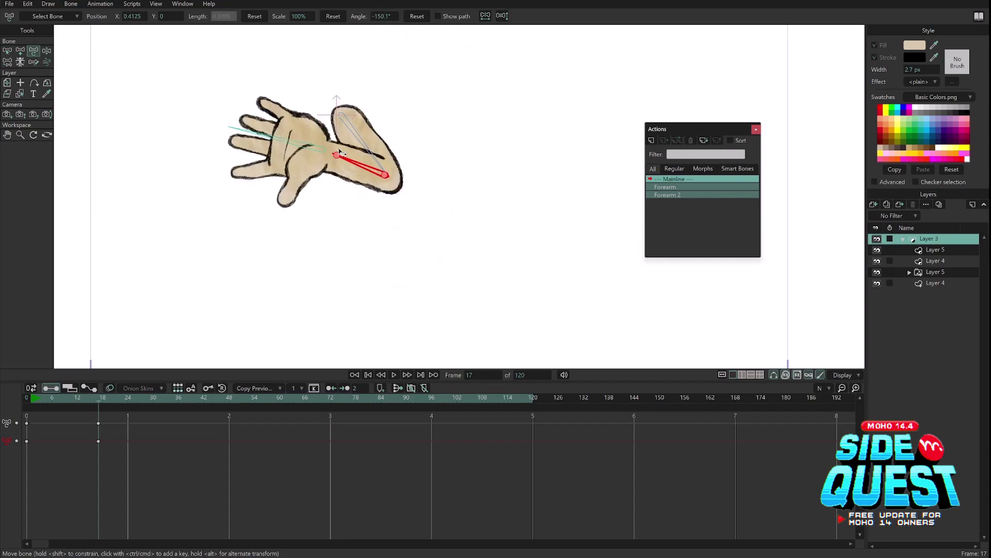
drag(364, 190, 403, 160)
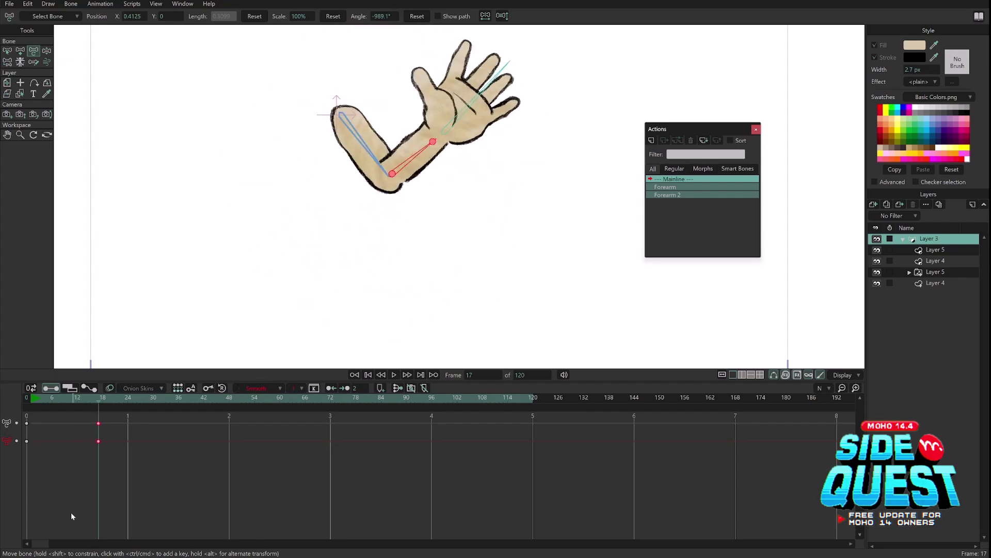
key(ctrl+z)
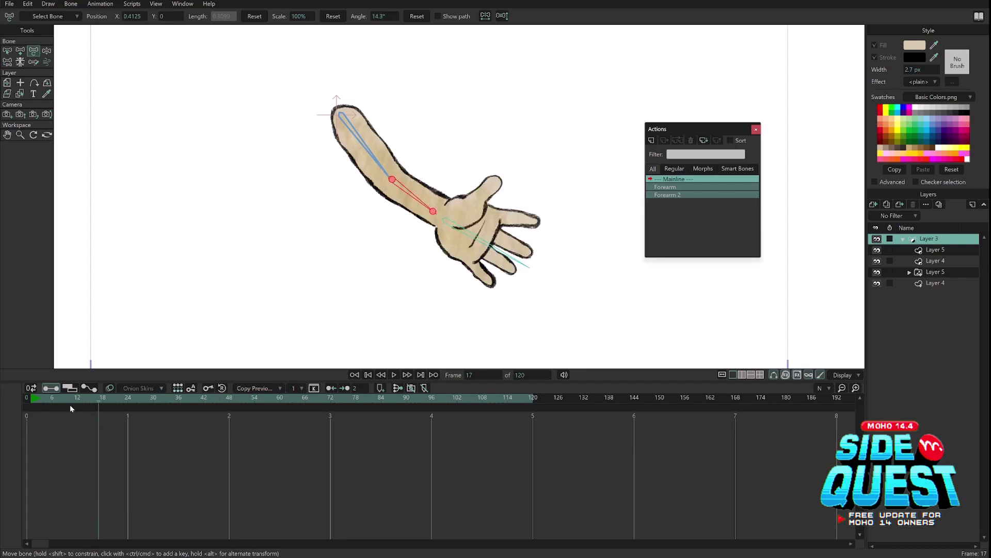
Step: Delete the existing Forearm and Forearm 2 smart bone actions
click(681, 188)
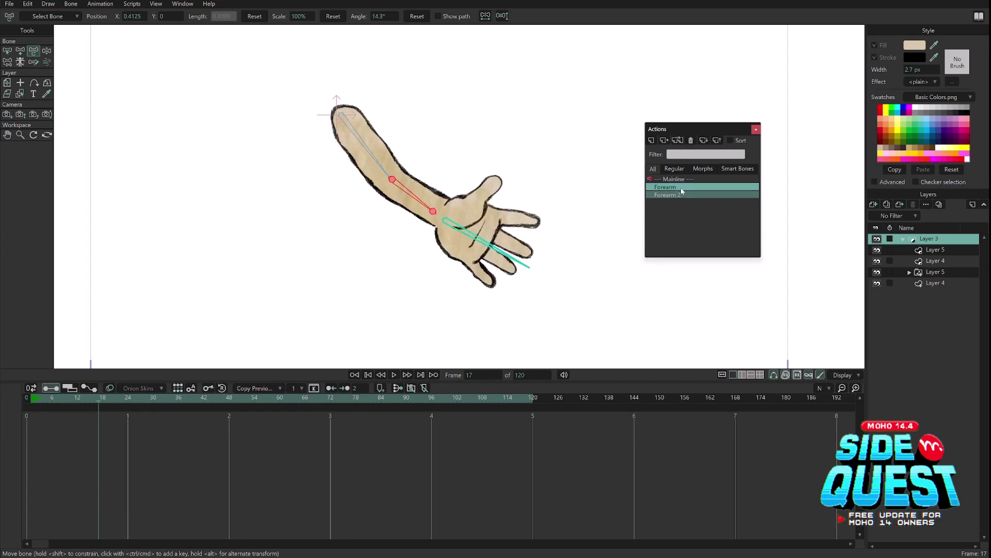
click(692, 141)
click(692, 141)
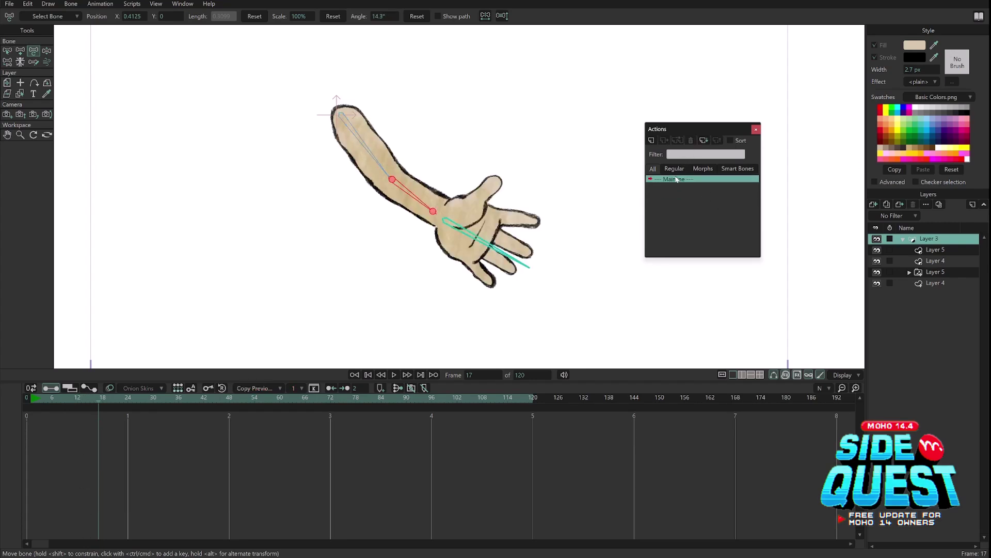
Step: Create a new smart bone action named Forearm for the forearm bone, and prepare to transform the bone at frame 96
key(b)
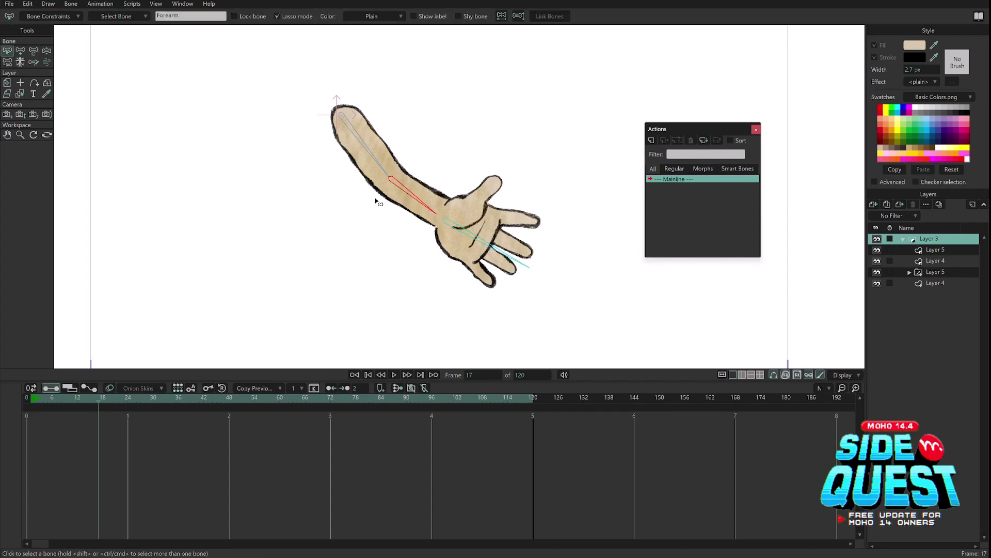
click(401, 185)
click(652, 141)
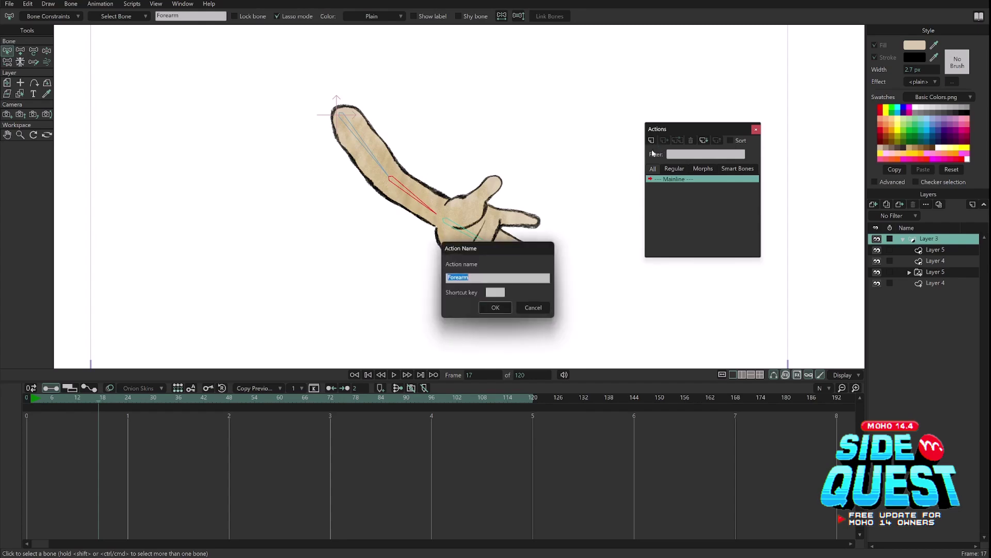
click(495, 309)
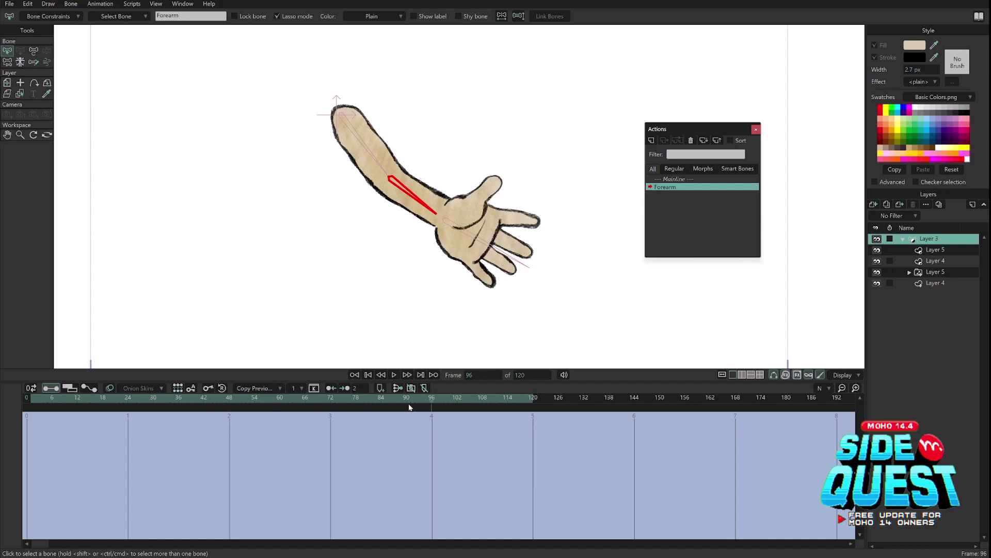
click(35, 52)
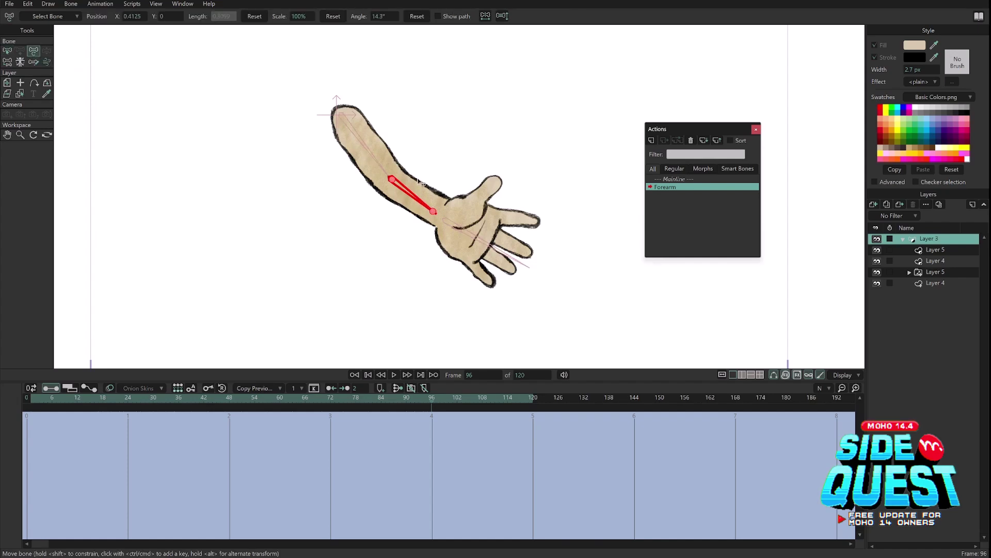
drag(417, 203, 435, 218)
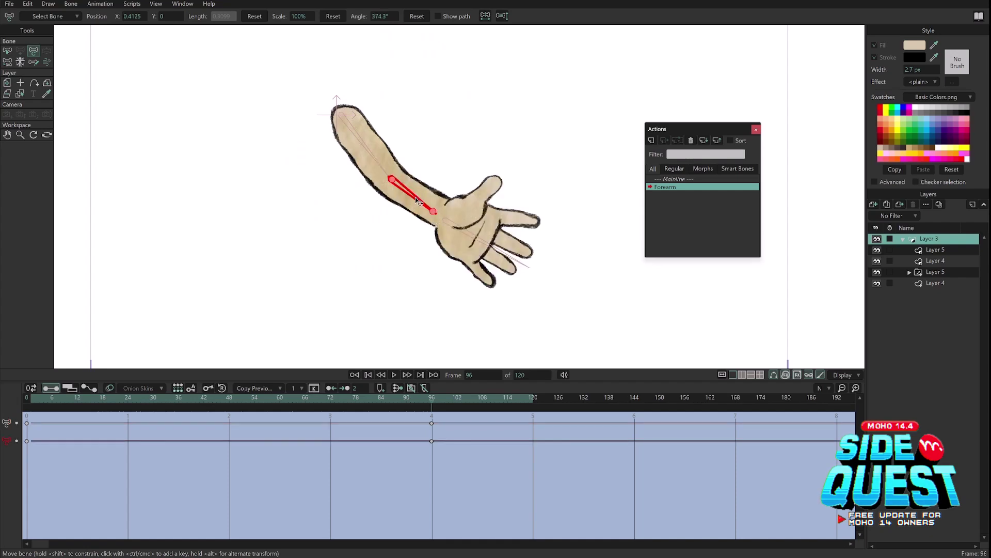
drag(34, 399, 39, 439)
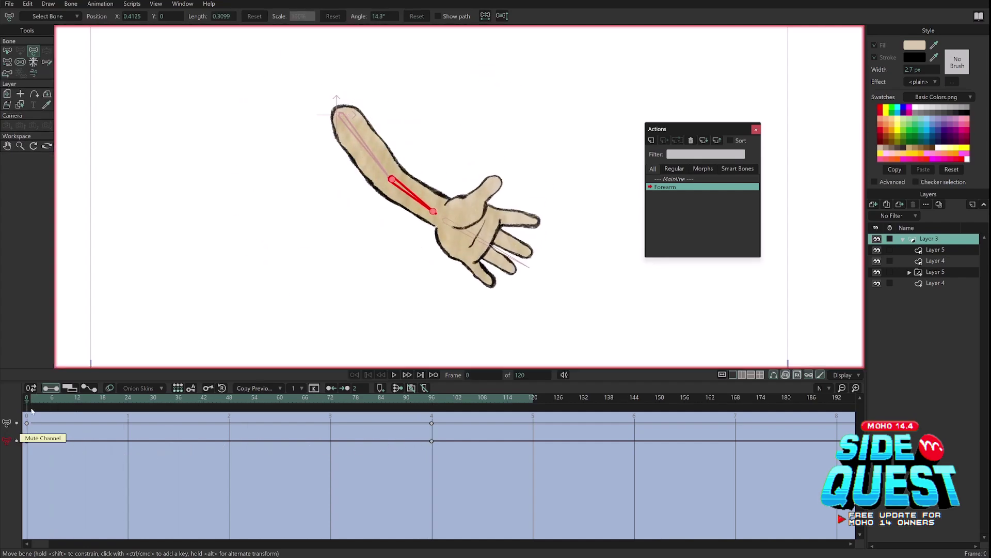
drag(28, 402, 432, 441)
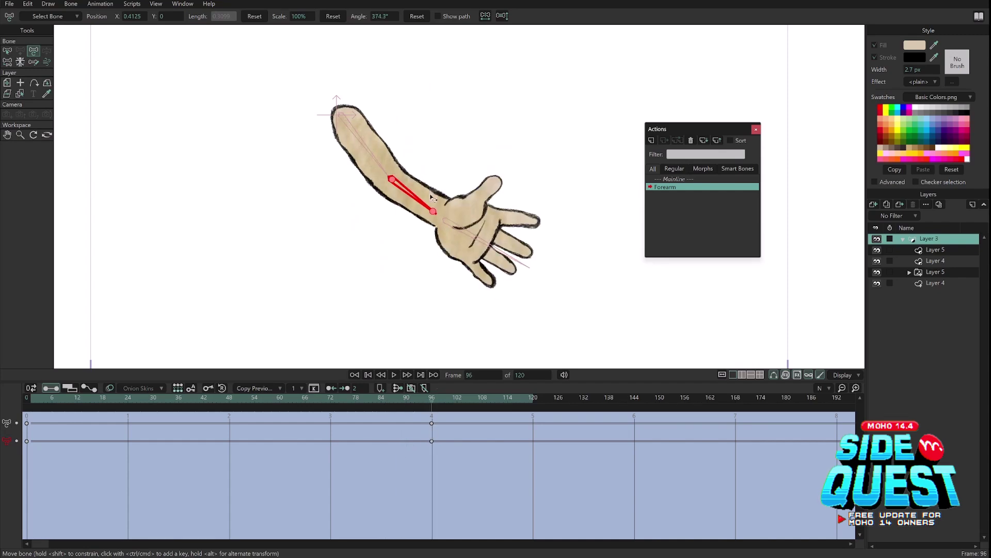
drag(28, 406, 432, 442)
drag(403, 446, 447, 420)
key(Delete)
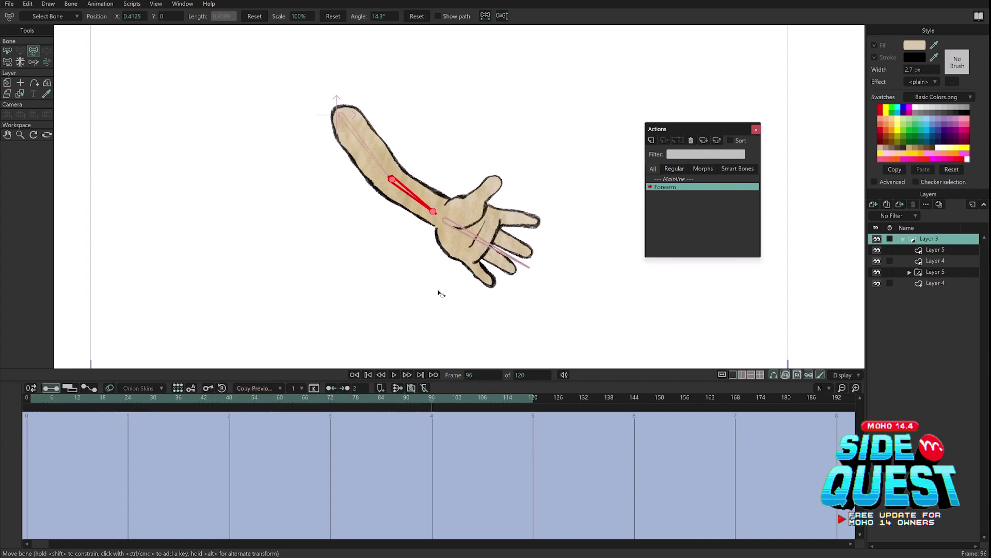
Step: At frame 96, rotate the forearm bone one full turn to an angle of 374.3° and scrub back to frame 0
mouse_move(423, 202)
mouse_down()
mouse_move(433, 182)
mouse_move(388, 238)
mouse_move(358, 222)
mouse_move(433, 229)
mouse_move(433, 213)
mouse_up()
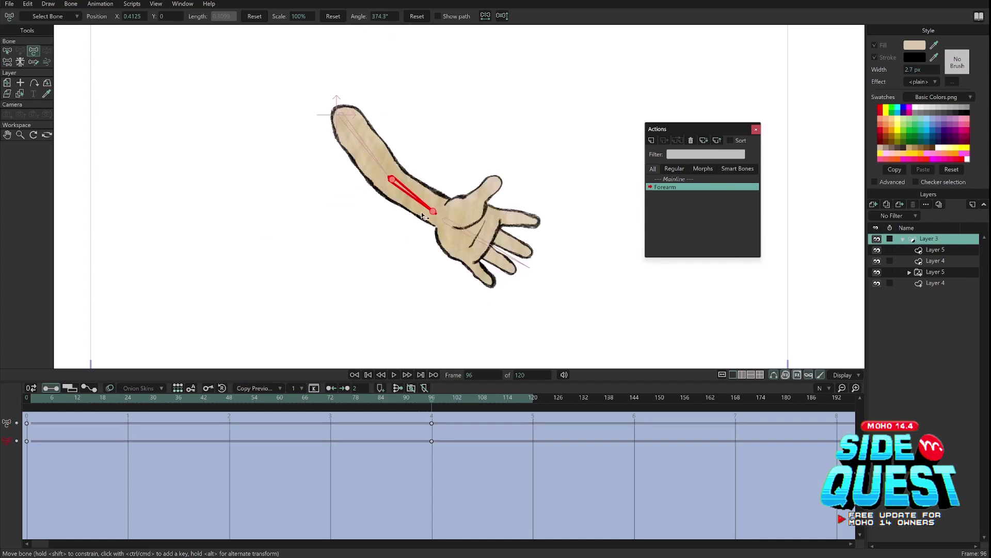
drag(31, 400, 24, 447)
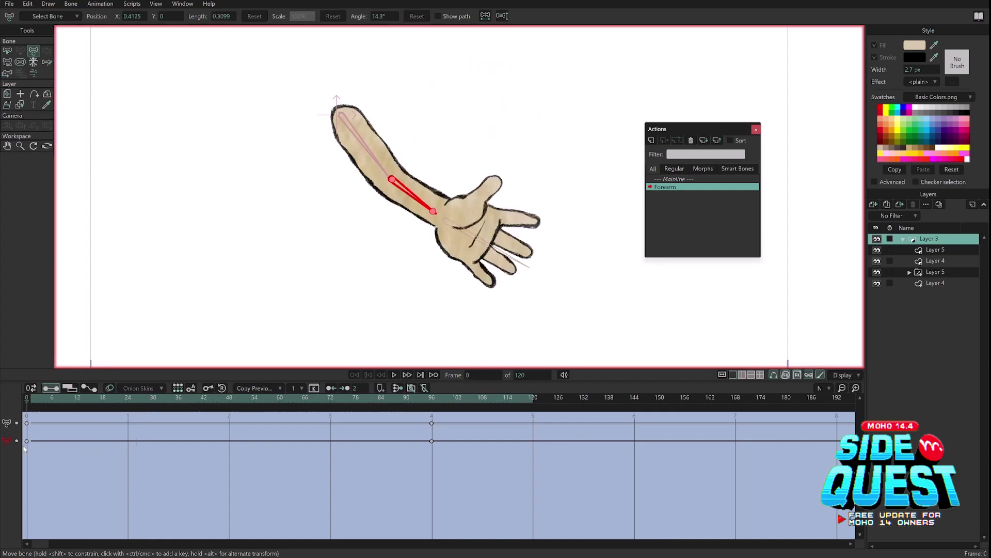
Step: On the lowest Layer 4, reposition the inner-elbow crease points at frame 22 to clean up the partly bent fold
click(932, 284)
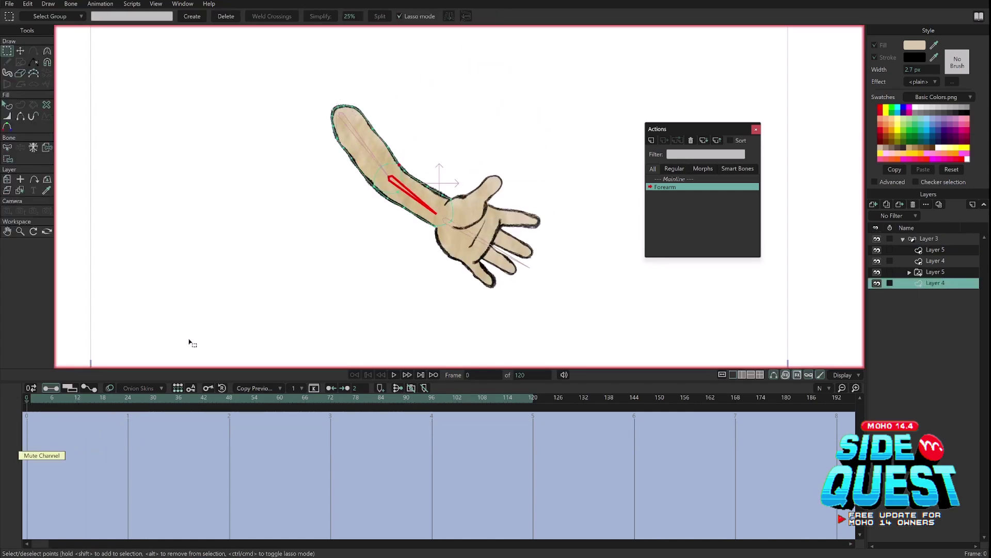
drag(320, 273, 307, 286)
scroll(307, 286, up, 2)
drag(51, 400, 120, 429)
scroll(425, 221, up, 2)
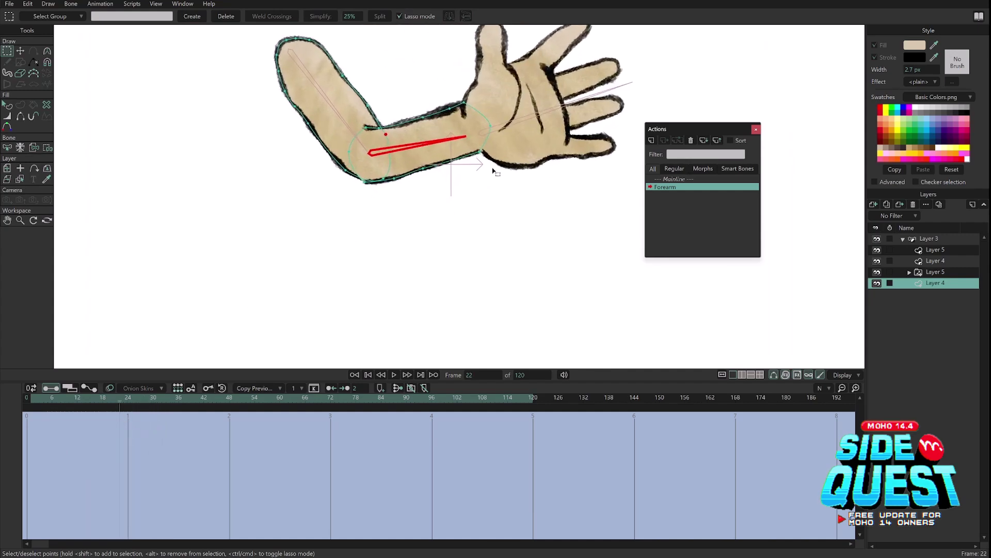
drag(471, 222, 448, 299)
scroll(448, 301, up, 2)
key(t)
drag(334, 244, 284, 234)
drag(339, 184, 337, 188)
drag(313, 178, 311, 183)
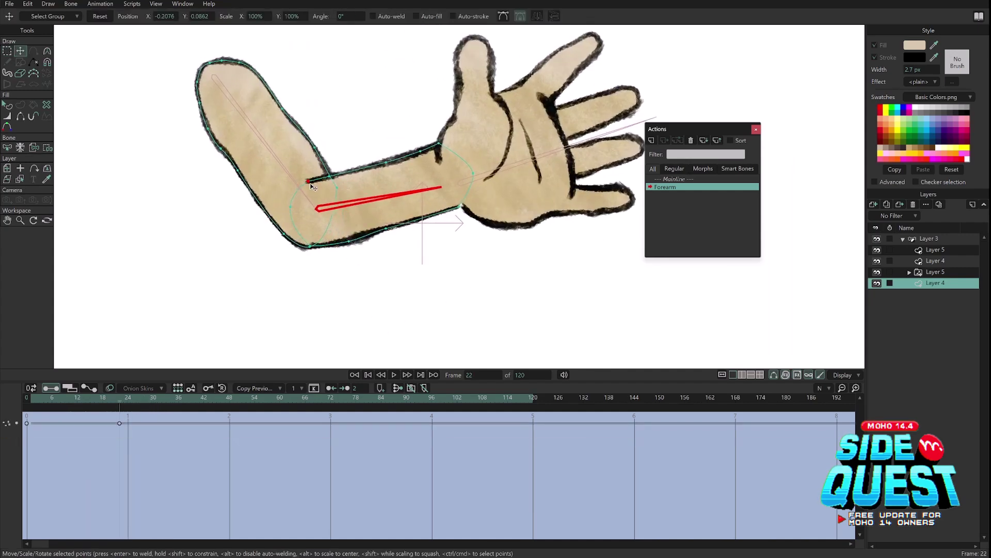
Step: At frame 39, move the points along the forearm's outer edge and elbow tip, and adjust the curvature to round the folded elbow
drag(122, 423, 191, 433)
drag(337, 187, 352, 222)
drag(354, 183, 349, 182)
drag(352, 222, 353, 223)
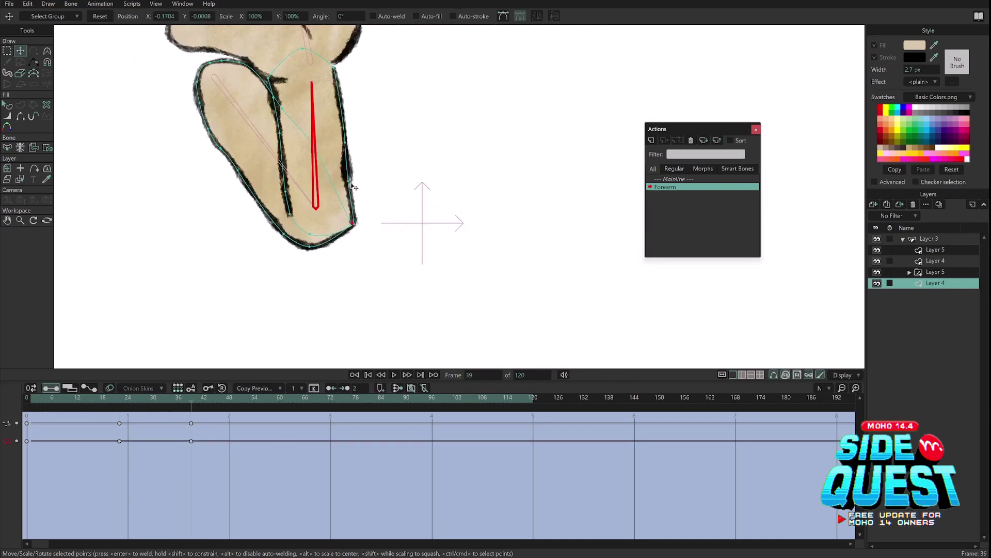
drag(350, 181, 350, 186)
drag(310, 247, 342, 255)
key(c)
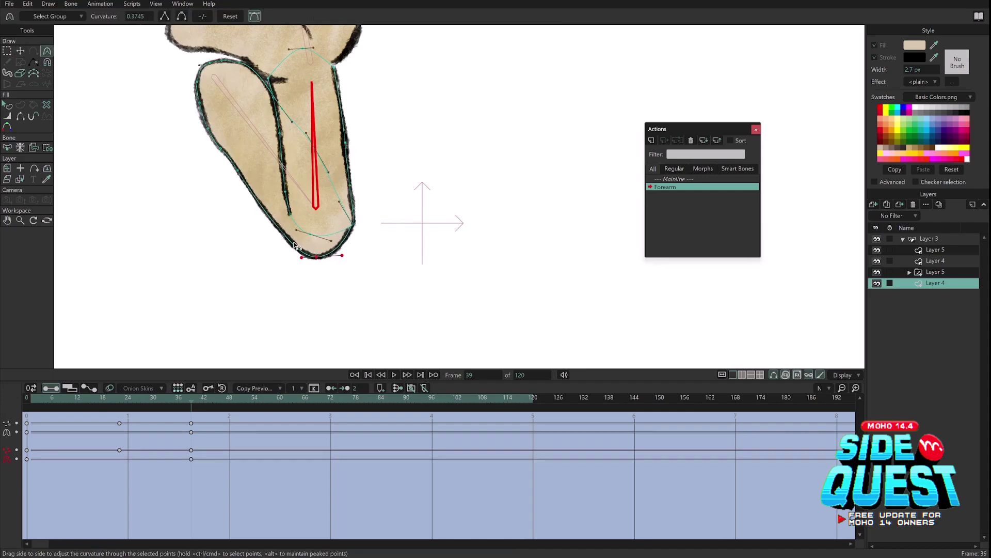
key(t)
Step: At frame 54, reposition the outer elbow points and the forearm's lower-edge point where the forearm crosses the upper arm
drag(187, 401, 255, 427)
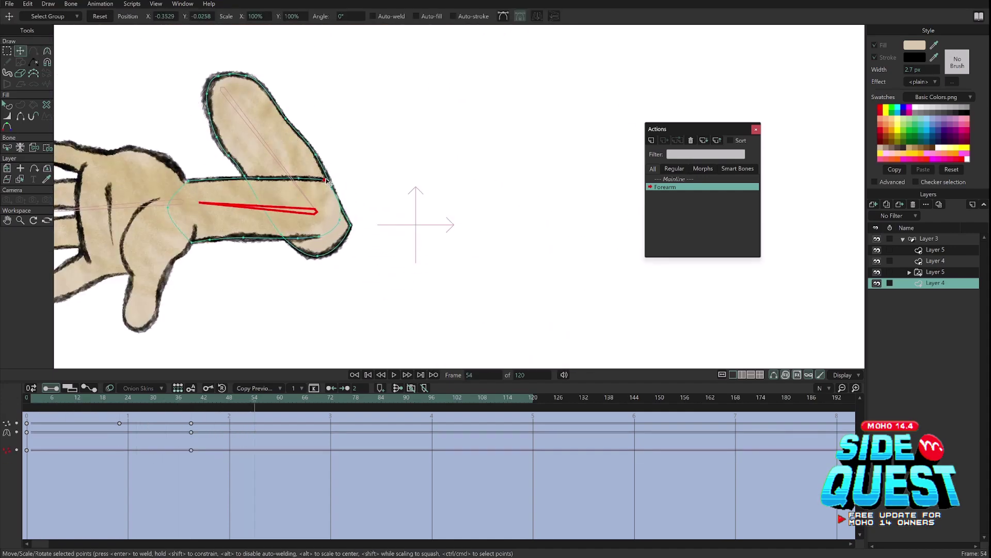
mouse_move(351, 225)
mouse_down()
mouse_move(345, 198)
mouse_move(337, 236)
mouse_up()
key(c)
key(t)
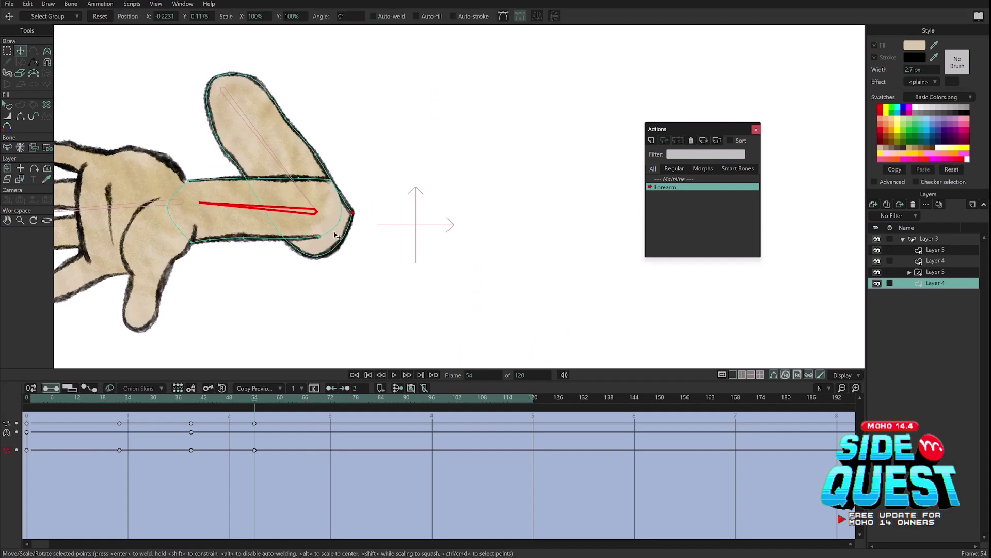
click(319, 240)
mouse_move(243, 399)
mouse_down()
mouse_move(163, 399)
mouse_move(221, 435)
mouse_move(255, 399)
mouse_up()
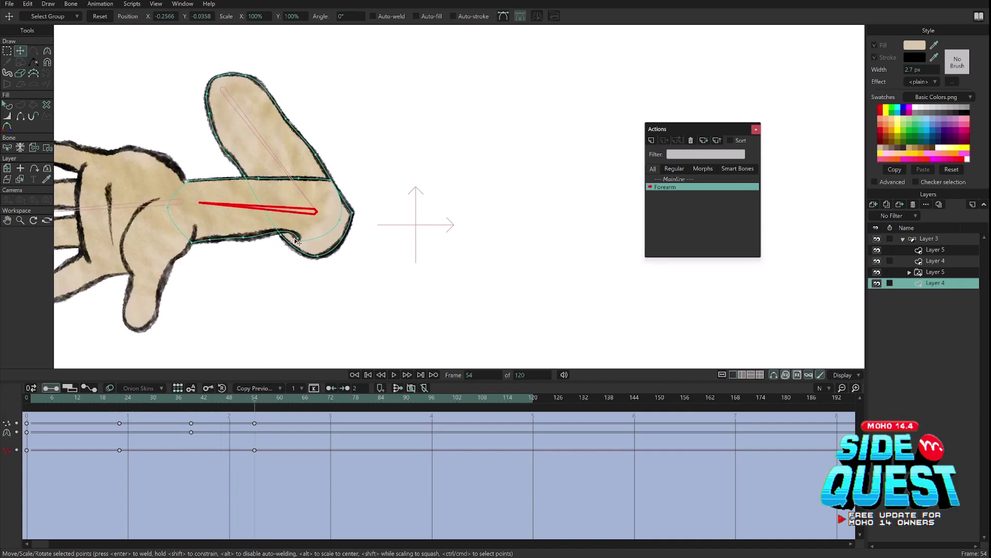
Step: Pull the elbow tip up to the forearm's lower edge at frame 54 and smooth the outer elbow's position and curvature
drag(317, 257, 314, 241)
drag(353, 212, 371, 172)
key(c)
drag(221, 399, 254, 434)
key(t)
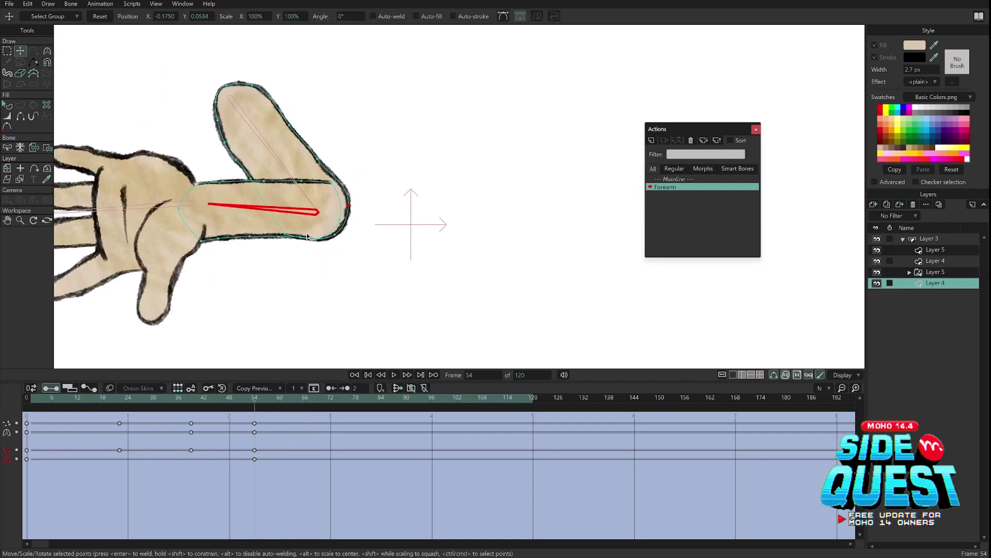
drag(357, 199, 353, 201)
Step: Copy the frame 0 point and curvature keyframes and paste them at frame 96 to restore the original arm shape
drag(258, 401, 435, 418)
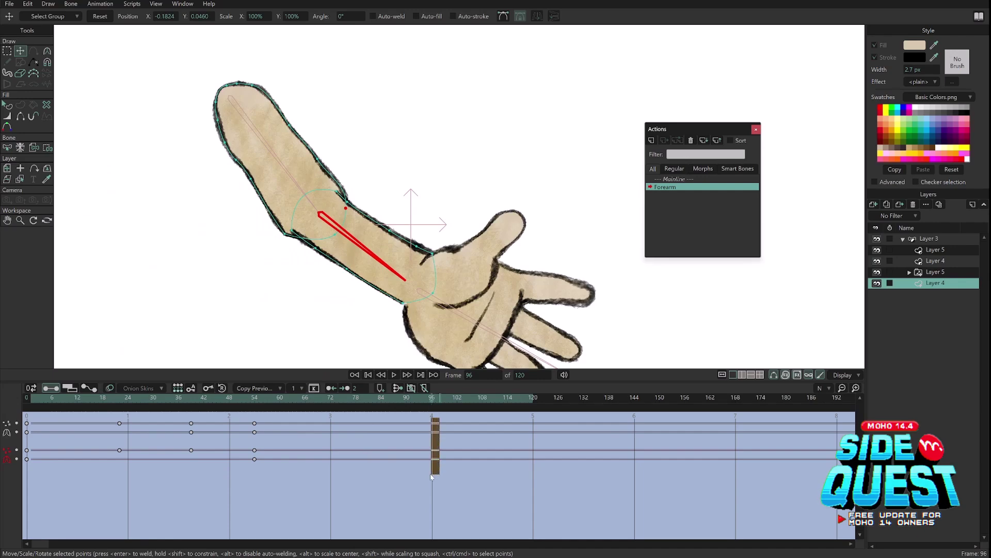
drag(429, 481, 429, 479)
drag(30, 405, 434, 459)
drag(38, 418, 29, 444)
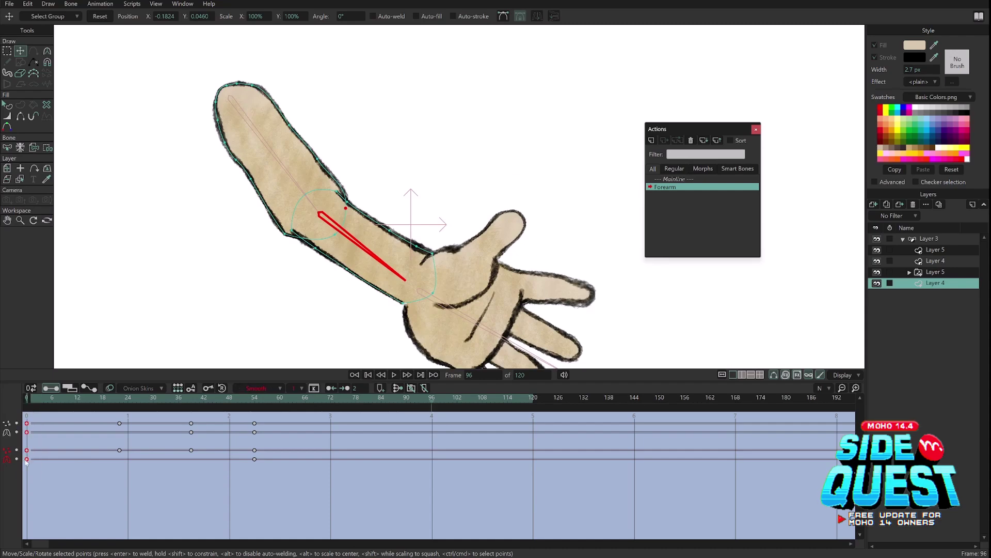
drag(426, 422, 436, 471)
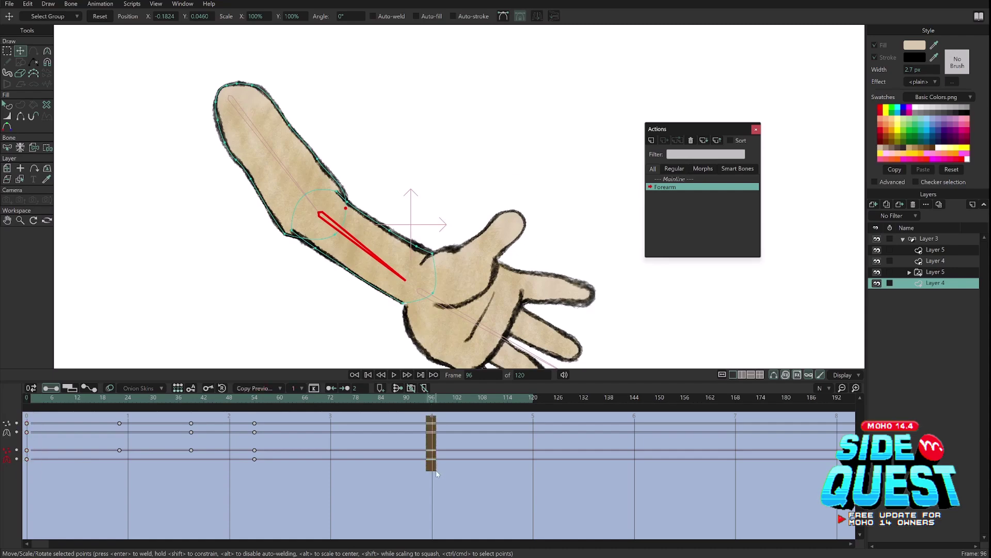
key(ctrl+v)
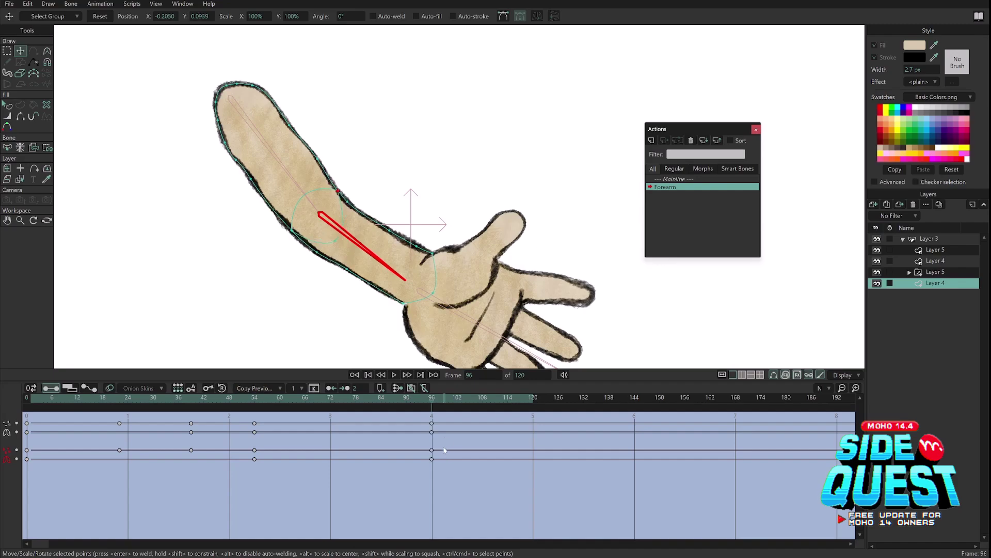
Step: At frame 75, reposition the crease and outer elbow points to clean up the reverse bend, and scrub through the action to check it
drag(433, 397, 337, 365)
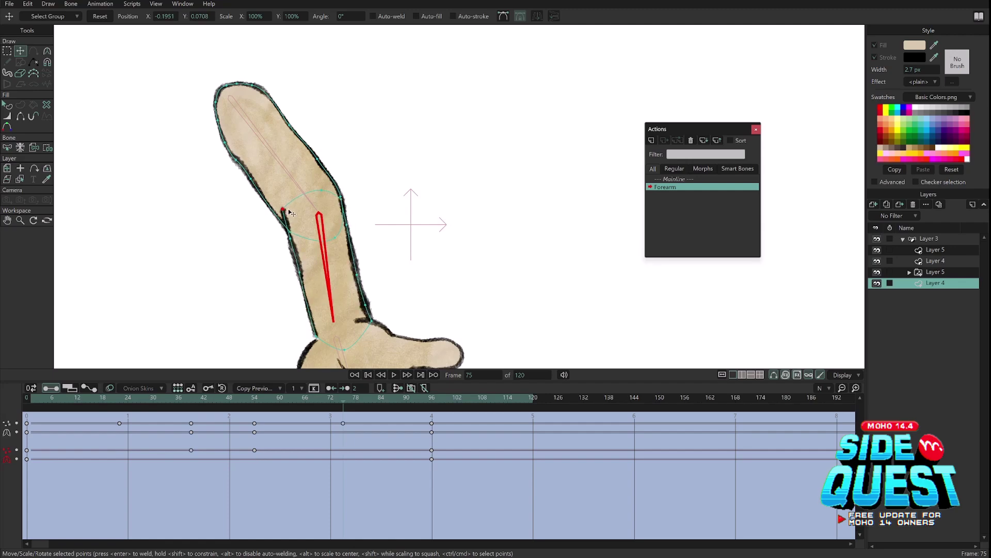
drag(343, 199, 320, 212)
drag(368, 408, 427, 423)
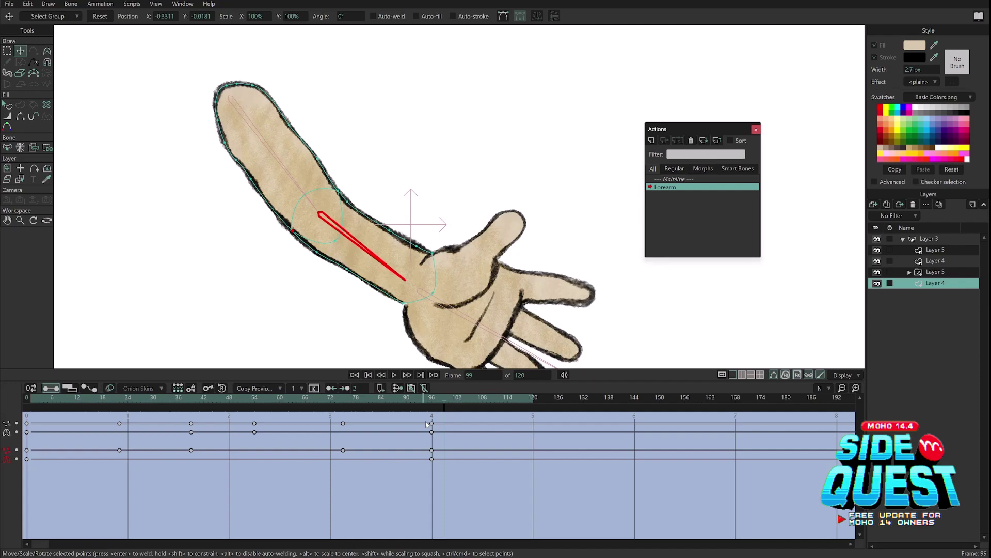
drag(424, 397, 289, 397)
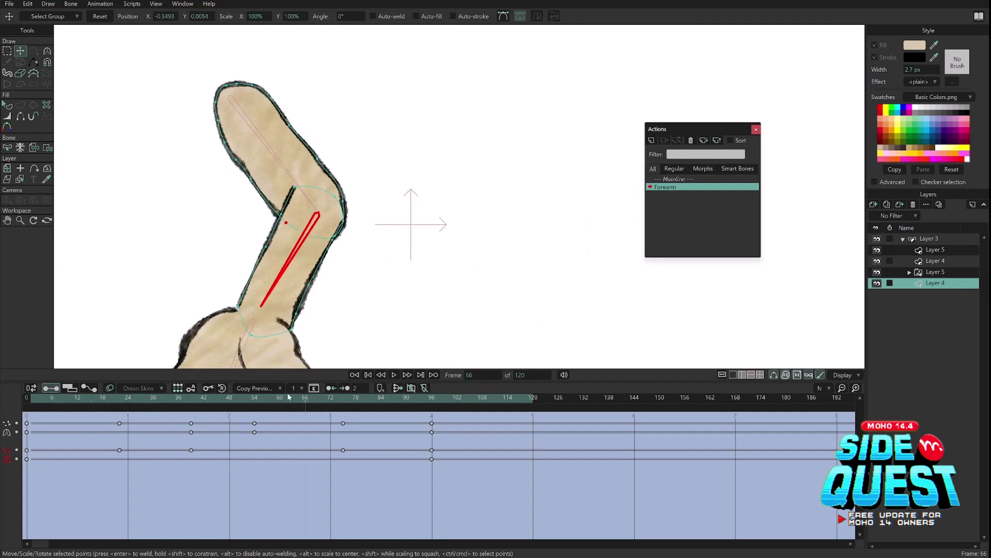
drag(33, 402, 88, 462)
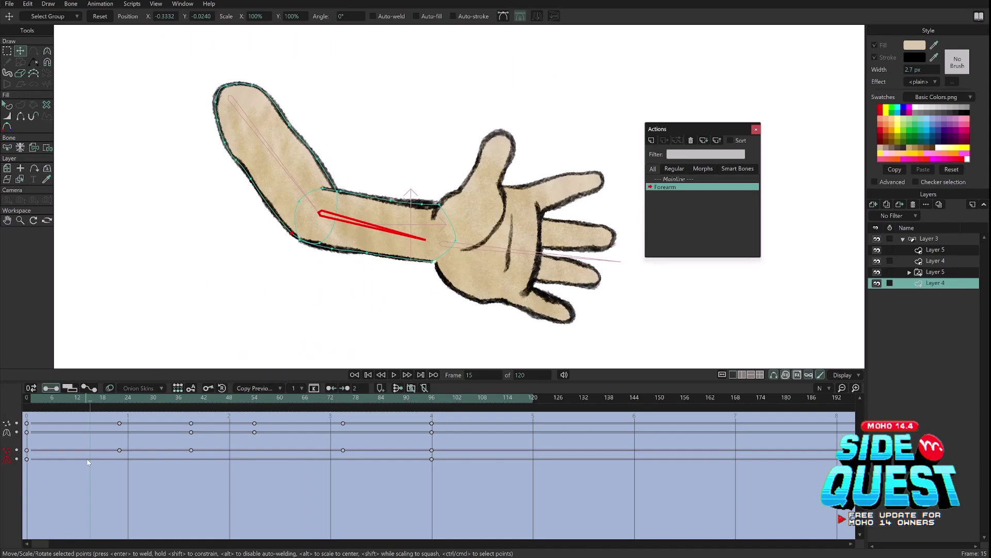
drag(88, 462, 427, 413)
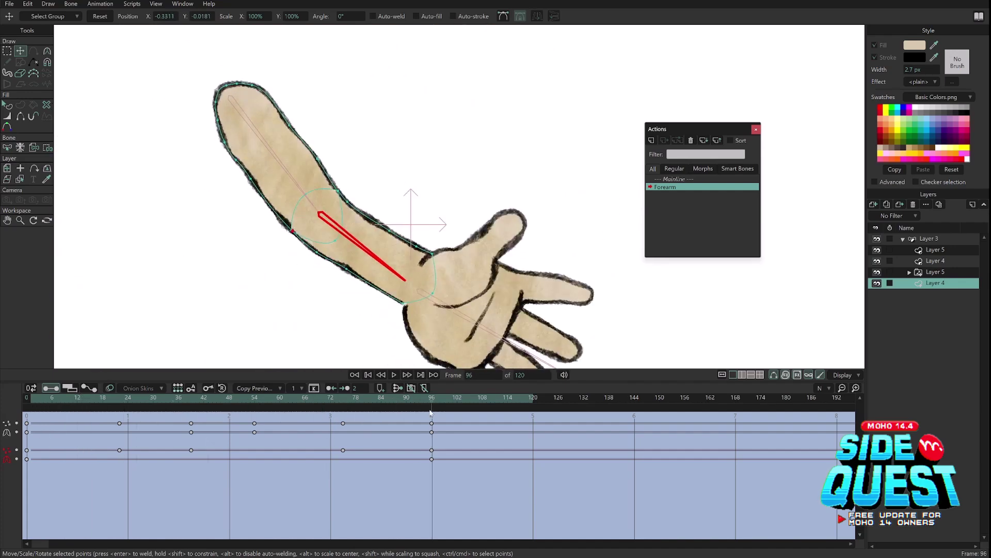
scroll(478, 235, down, 1)
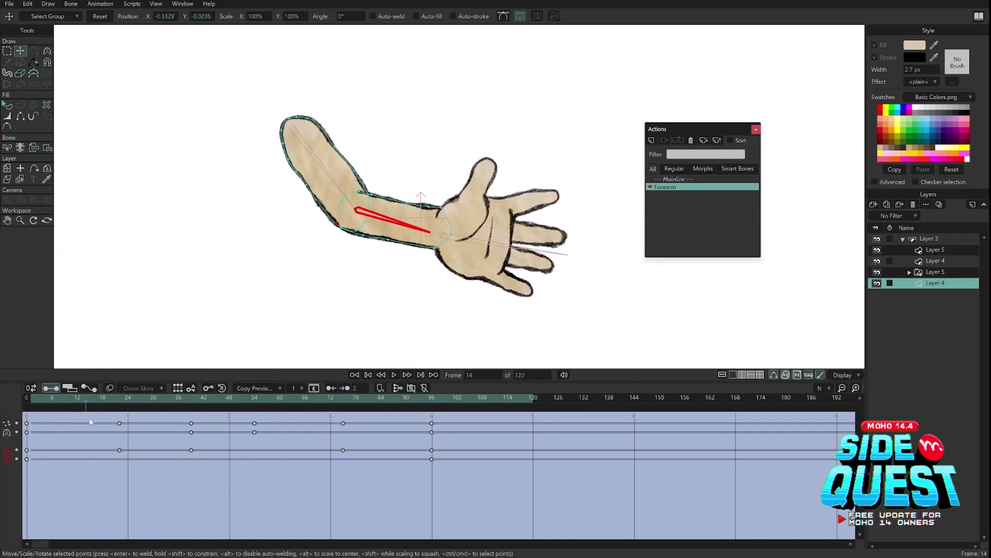
mouse_move(134, 428)
mouse_down()
mouse_move(98, 435)
mouse_move(163, 450)
mouse_move(119, 434)
mouse_up()
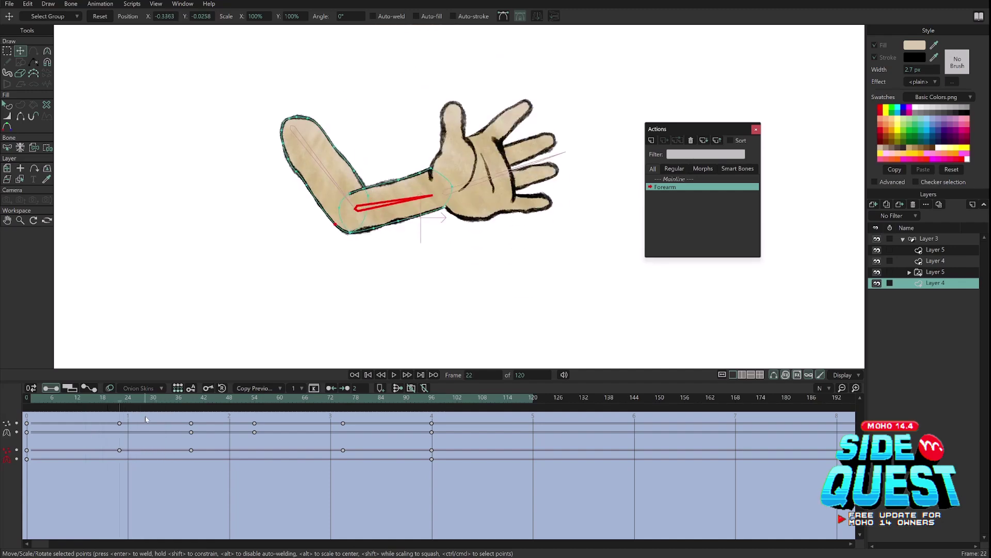
Step: On the hand switch group Layer 5, switch the active child to Layer 4 at frame 45 and back to Layer 3 at frame 85
click(931, 273)
drag(45, 401, 218, 428)
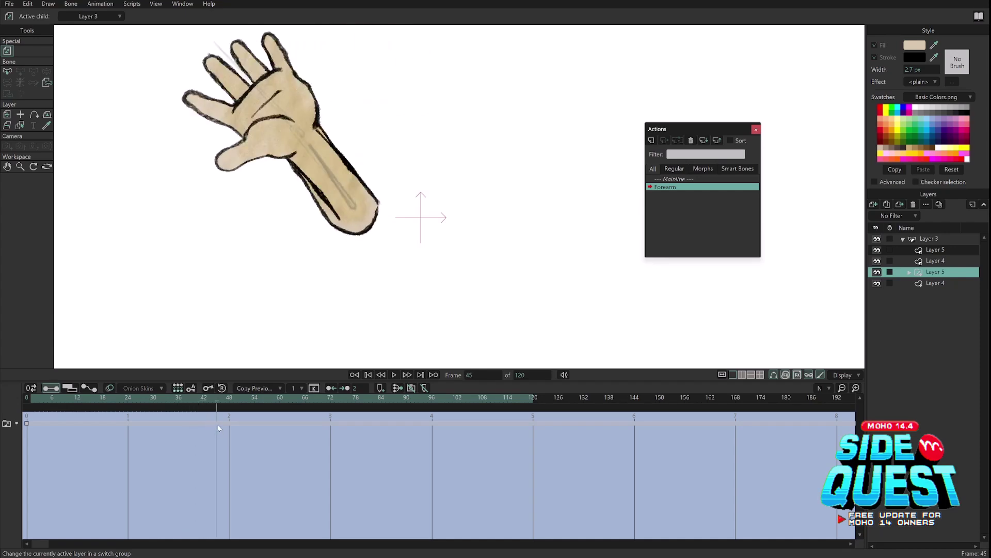
key(Up)
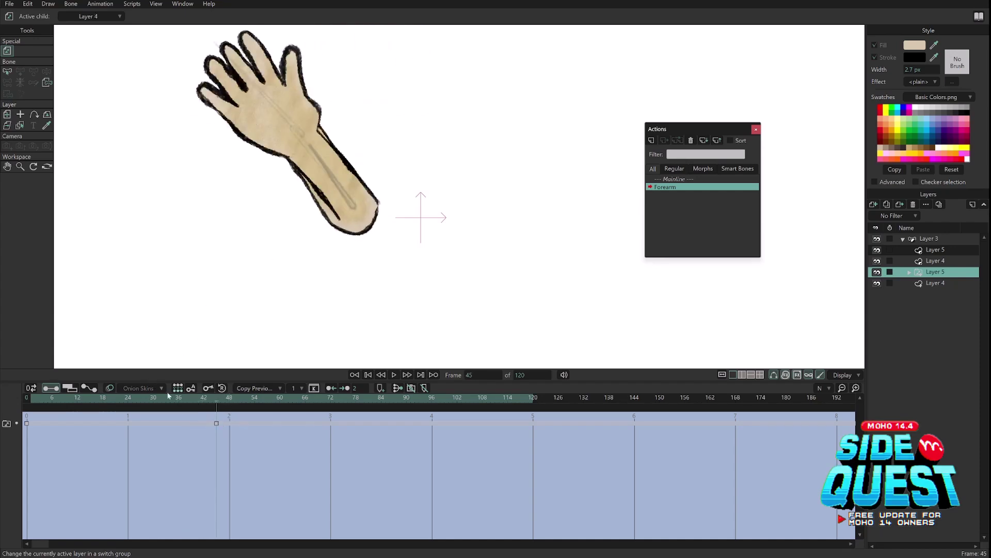
drag(223, 400, 385, 421)
key(Up)
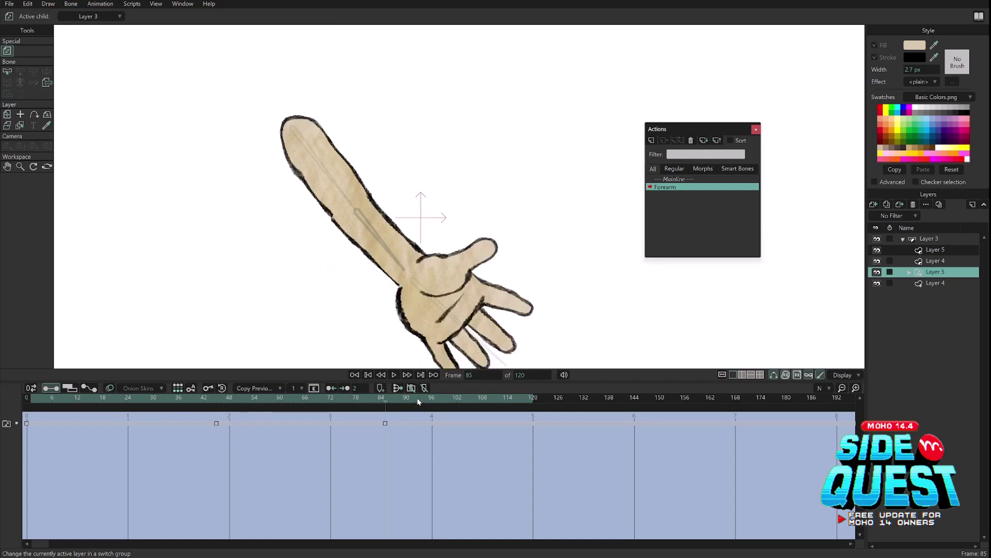
Step: Move the Layer 3 switch keyframe on the hand group back to about frame 82, and play and scrub the Forearm action to check it
drag(467, 289, 467, 277)
drag(46, 401, 381, 425)
drag(385, 423, 412, 447)
key(space)
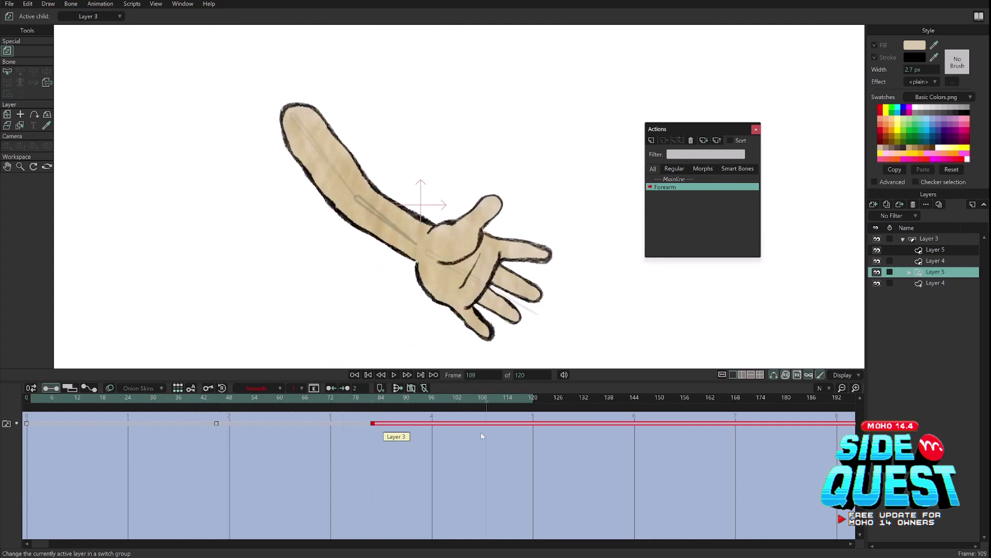
click(397, 457)
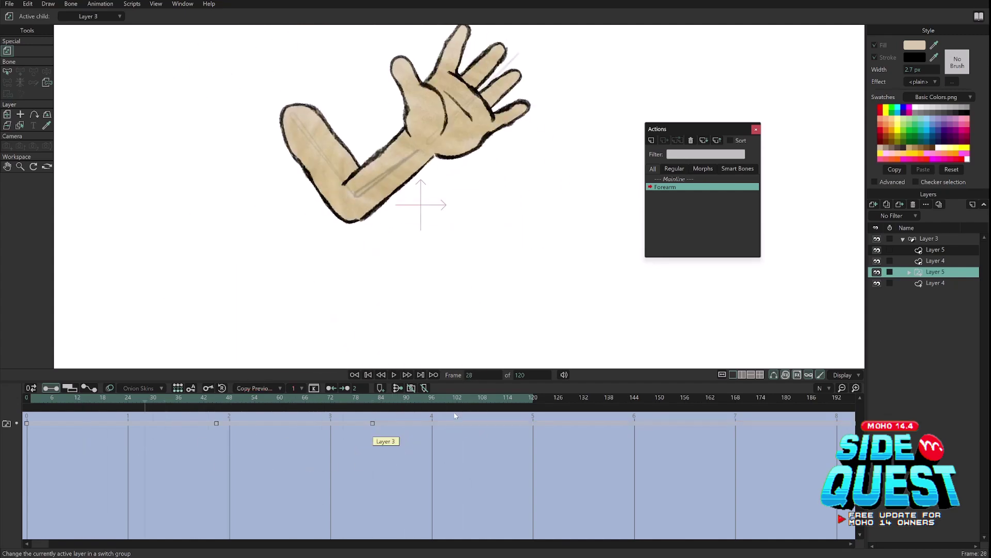
click(27, 406)
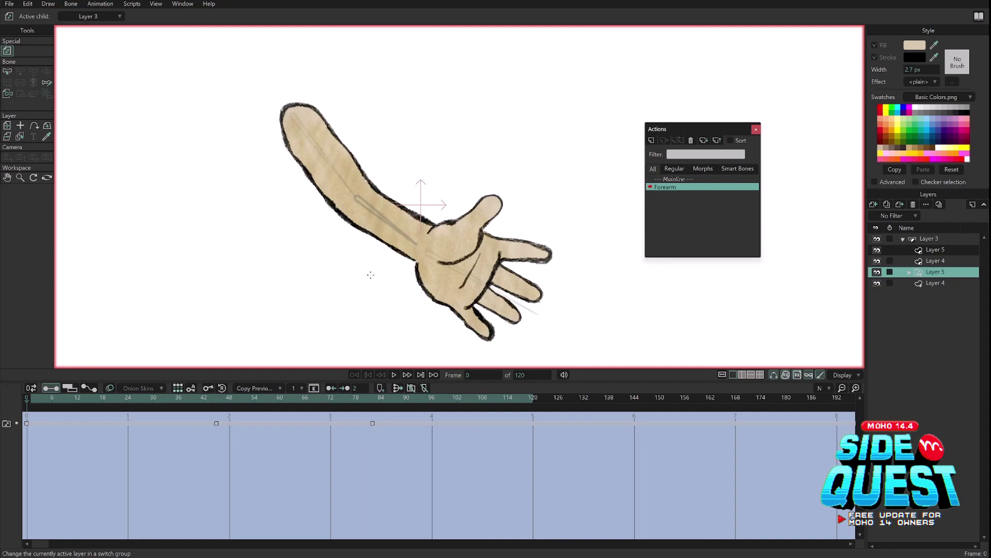
drag(28, 413, 432, 422)
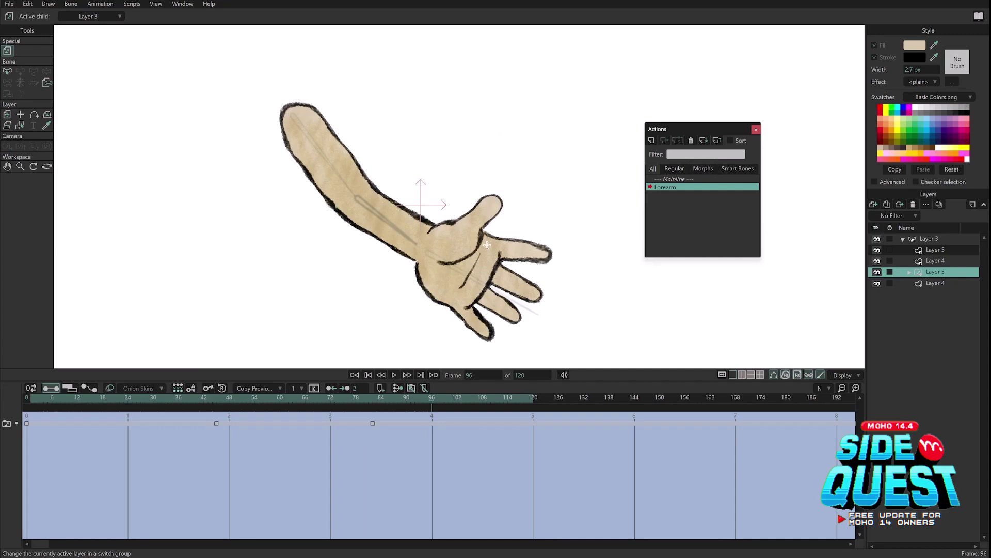
Step: Return to the Mainline, select the arm's Layer 3 bone layer, and rotate the forearm bone upward at frame 15 to test the rig
double_click(695, 179)
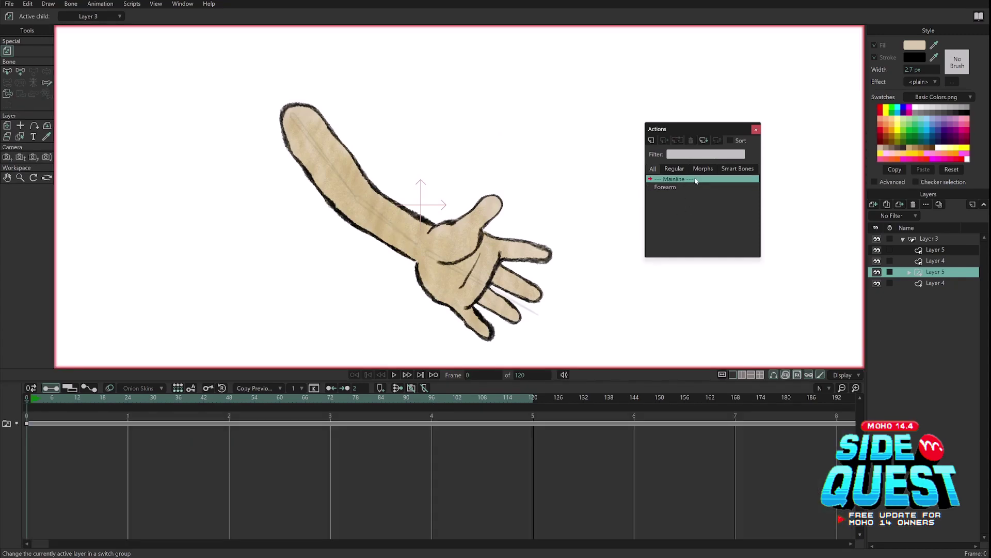
click(928, 242)
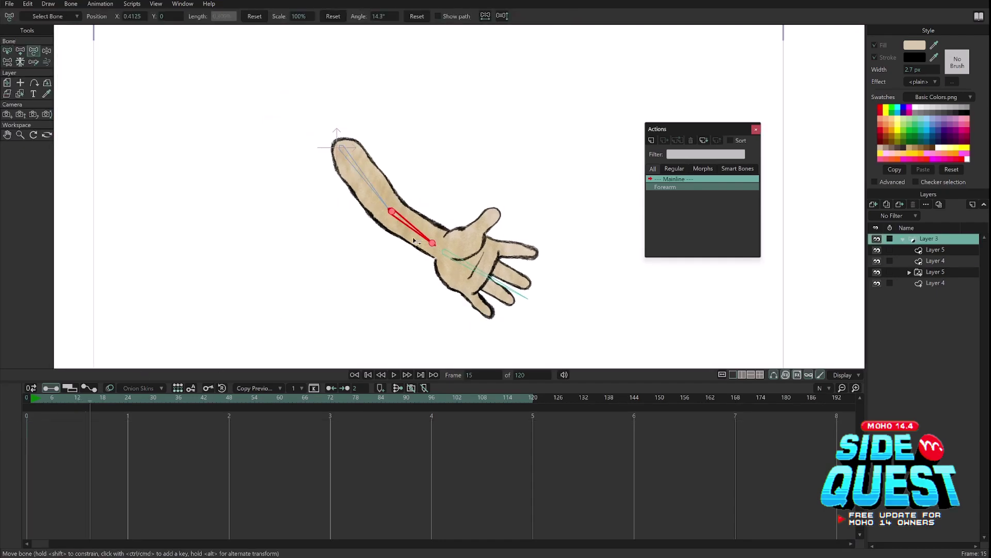
drag(415, 242, 416, 170)
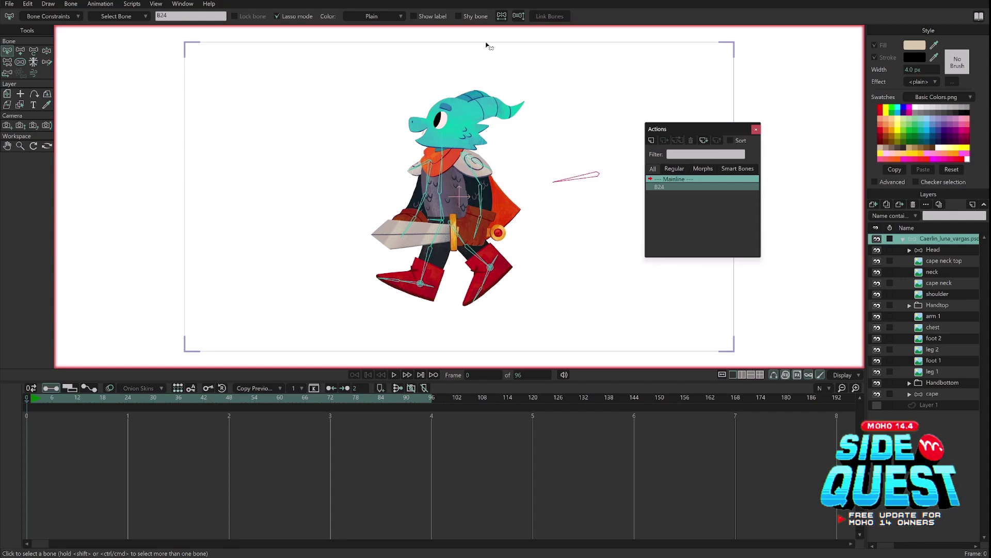
Step: Show the label of the walk cycle control bone beside the character and open its B24 smart bone action
click(441, 16)
mouse_move(591, 212)
mouse_down()
mouse_move(551, 193)
mouse_move(603, 210)
mouse_move(541, 197)
mouse_move(635, 206)
mouse_move(564, 200)
mouse_move(578, 212)
mouse_up()
click(664, 187)
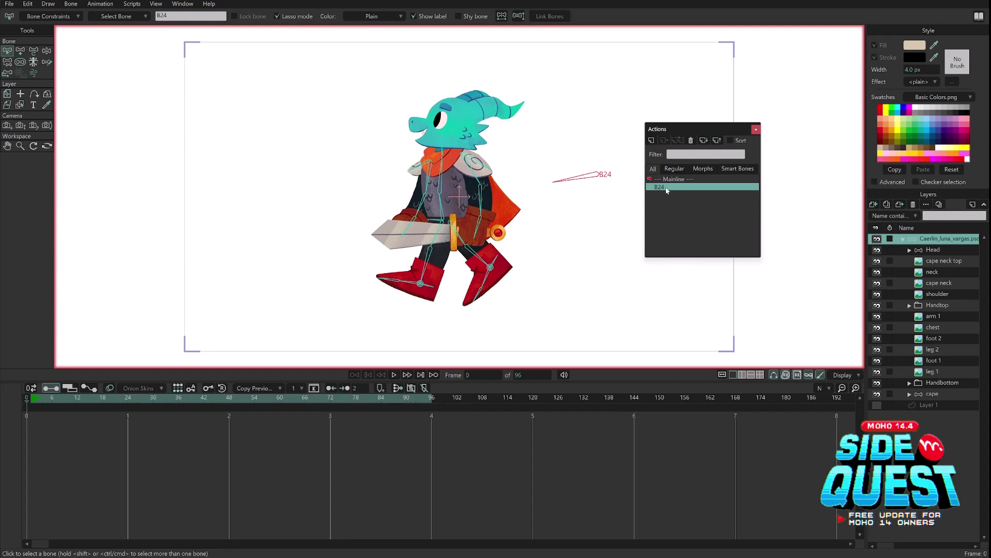
double_click(663, 188)
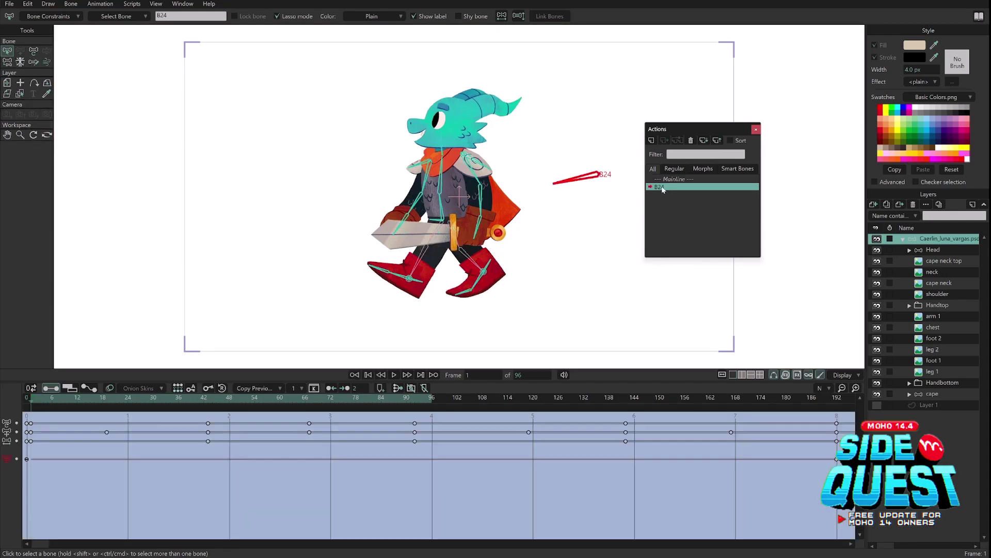
Step: Scrub through the B24 action to examine how the control bone's rotation drives the character's walk cycle
drag(35, 408, 606, 458)
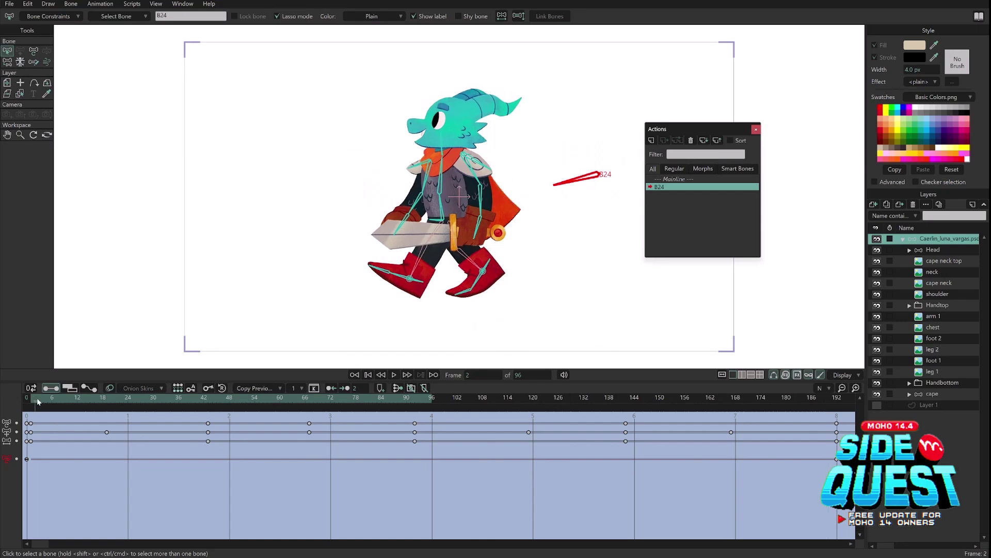
drag(159, 431, 23, 452)
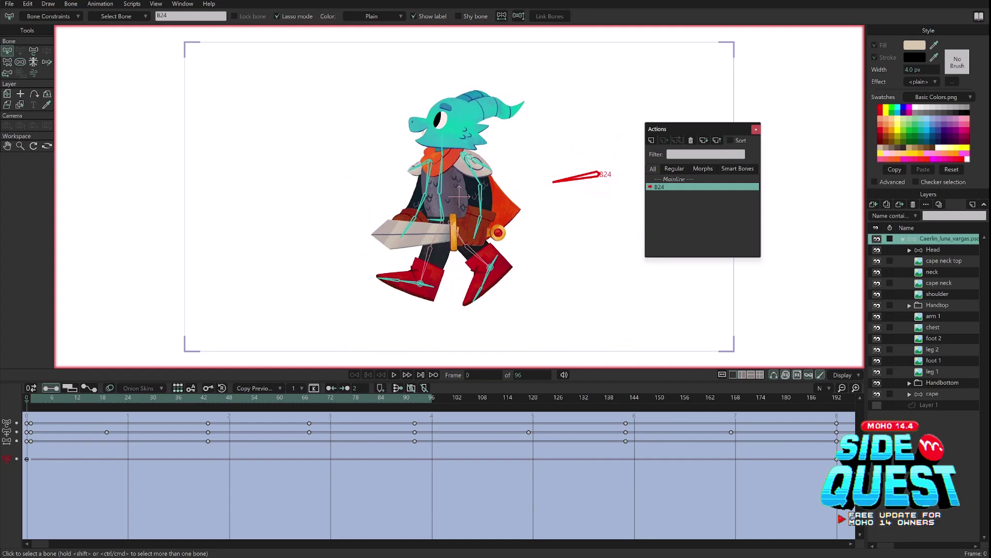
drag(27, 400, 245, 391)
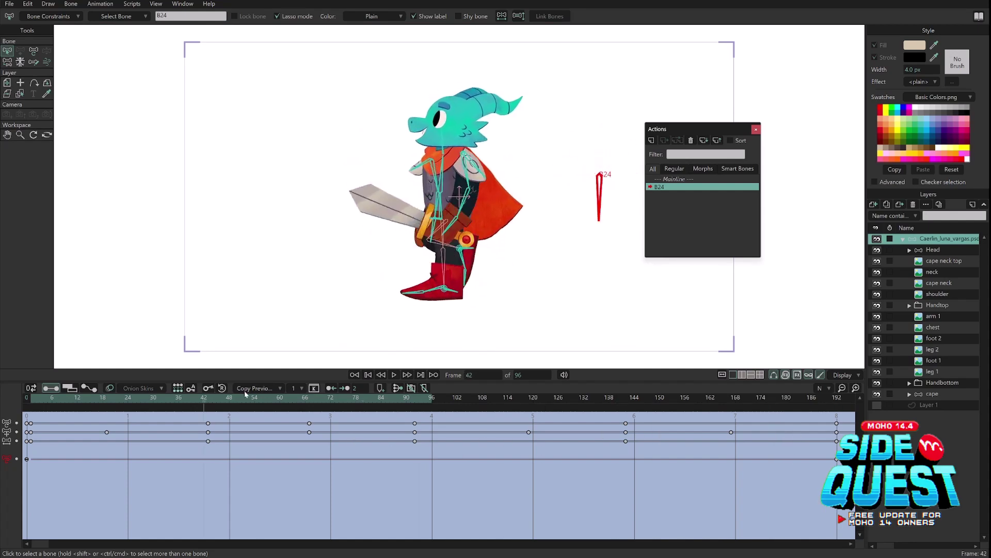
Step: Return to the Mainline and test-rotate bone B24 at frame 14 to preview the walk cycle
click(683, 179)
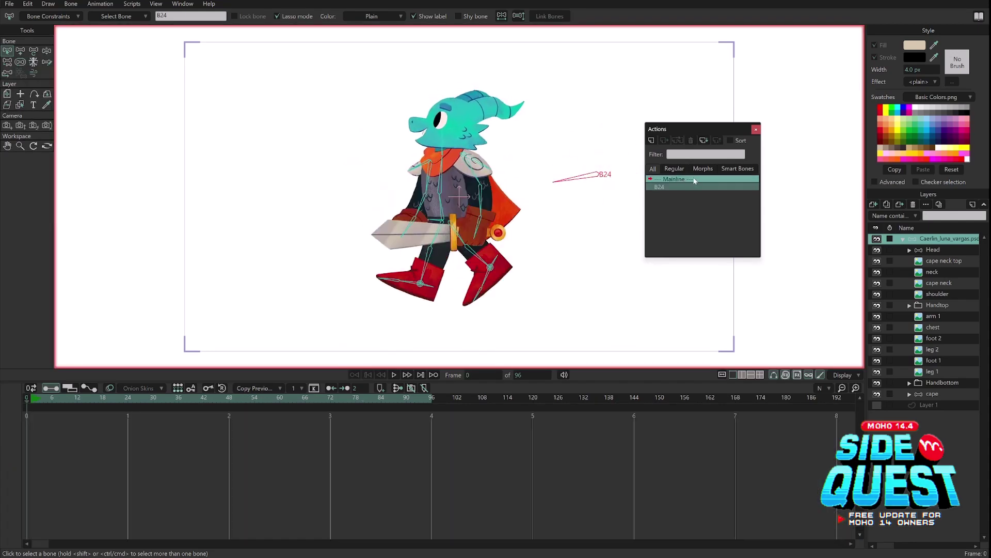
click(86, 397)
key(t)
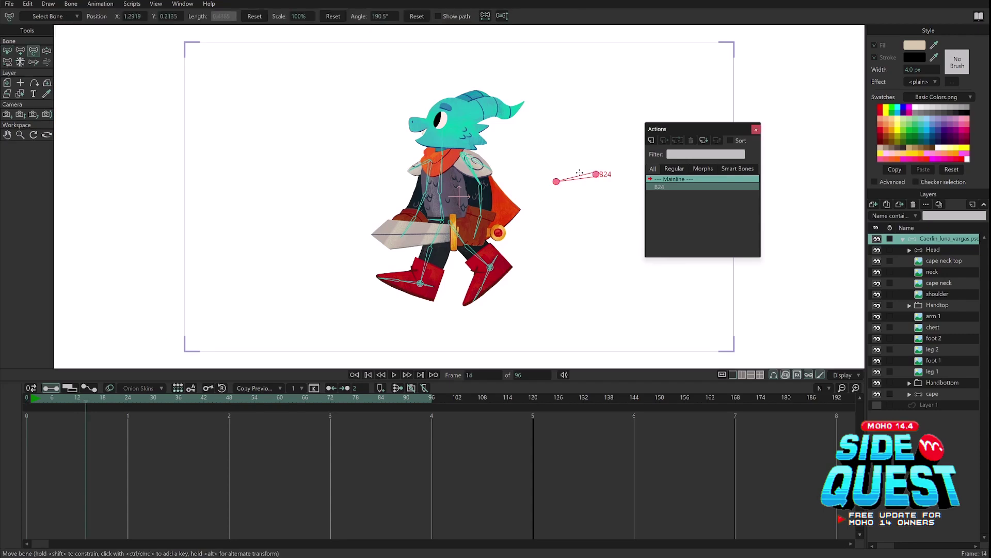
mouse_move(572, 183)
mouse_down()
mouse_move(594, 165)
mouse_move(563, 162)
mouse_move(618, 185)
mouse_move(588, 136)
mouse_move(566, 196)
mouse_move(567, 175)
mouse_move(631, 145)
mouse_move(599, 139)
mouse_move(611, 191)
mouse_move(604, 137)
mouse_move(581, 193)
mouse_up()
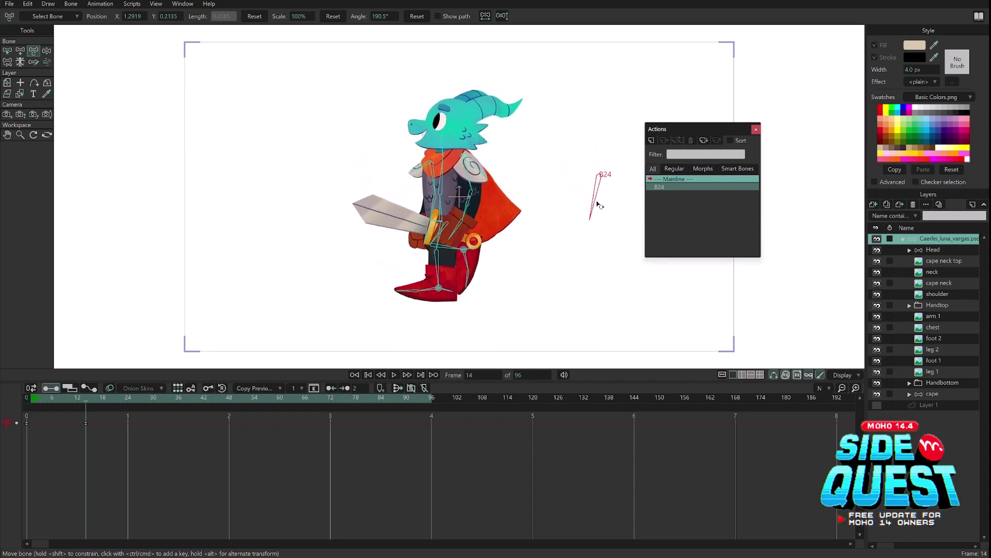
drag(604, 137, 556, 181)
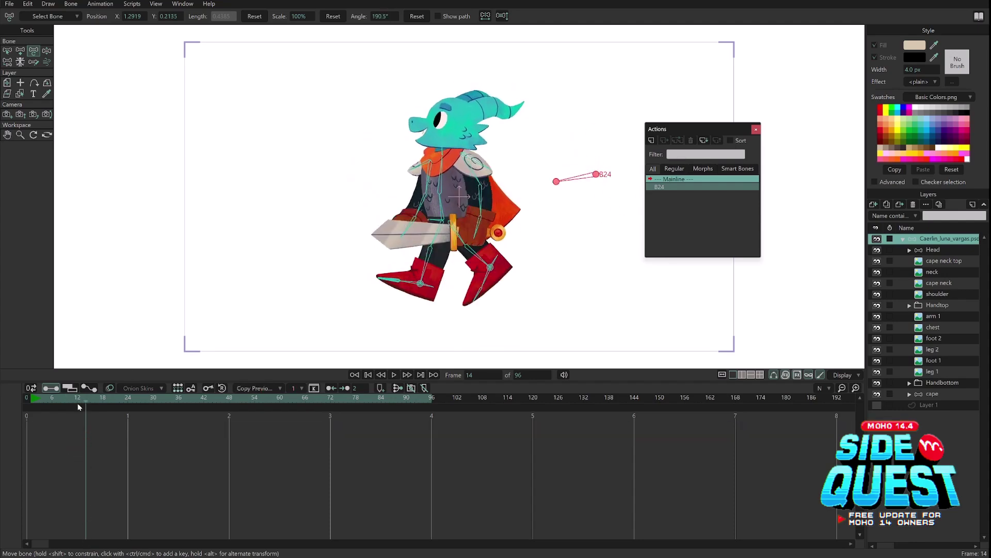
Step: Keyframe bone B24's rotation at frame 14 and rotate it through several turns at about frame 62
drag(577, 149, 519, 185)
drag(182, 420, 279, 426)
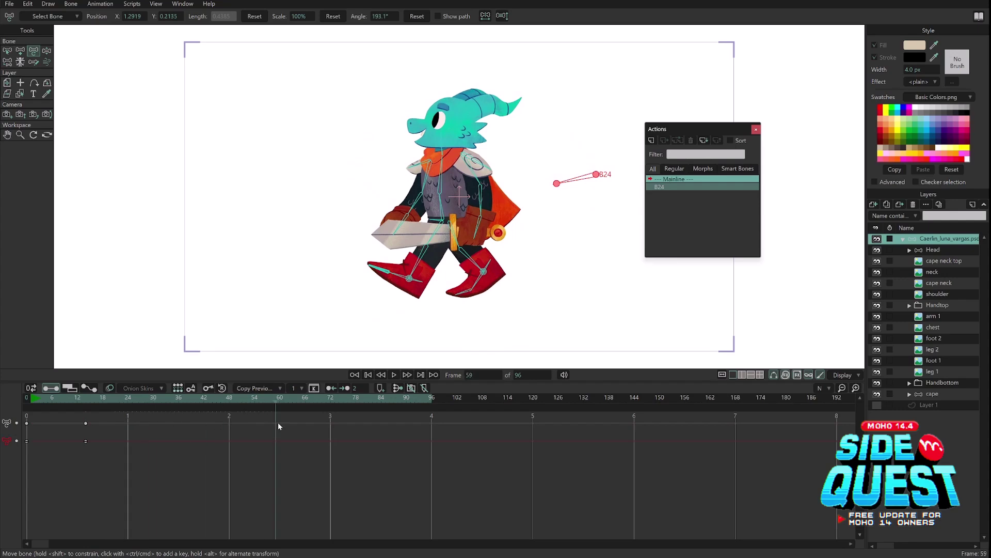
drag(578, 182, 645, 174)
drag(84, 401, 87, 461)
Step: In the graph view, set B24's frame 14 rotation key to Bezier and flatten both curve handles to ease the rotation in and out
click(89, 388)
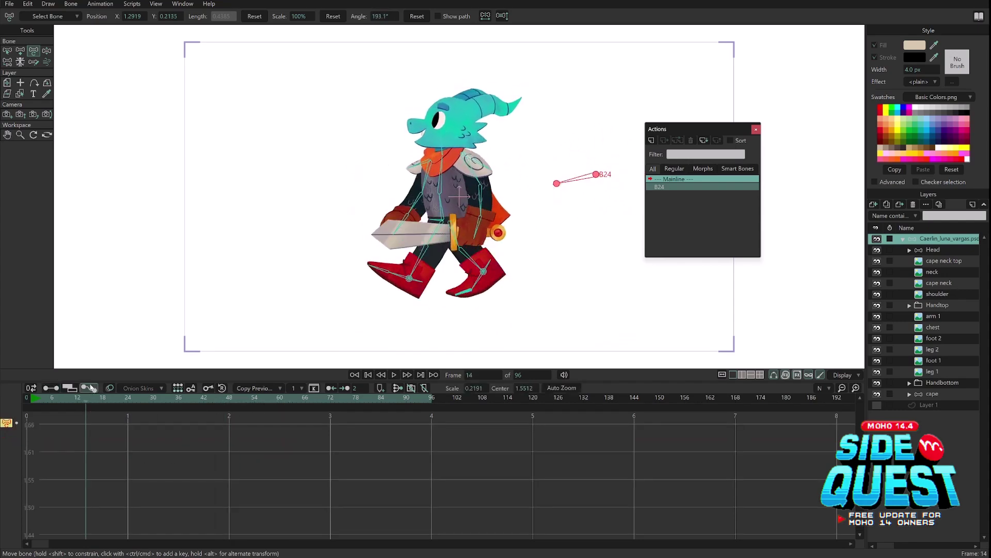
click(6, 423)
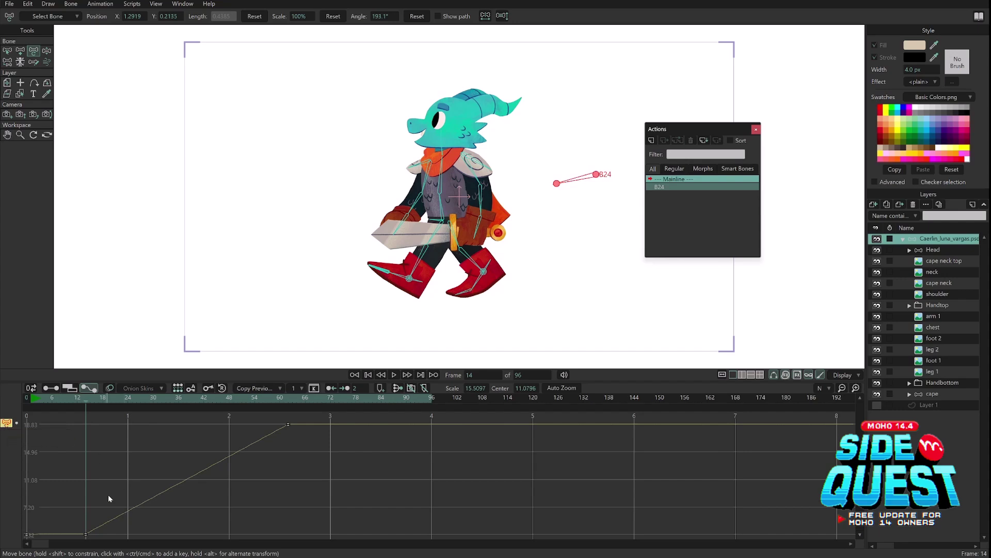
click(85, 533)
right_click(84, 535)
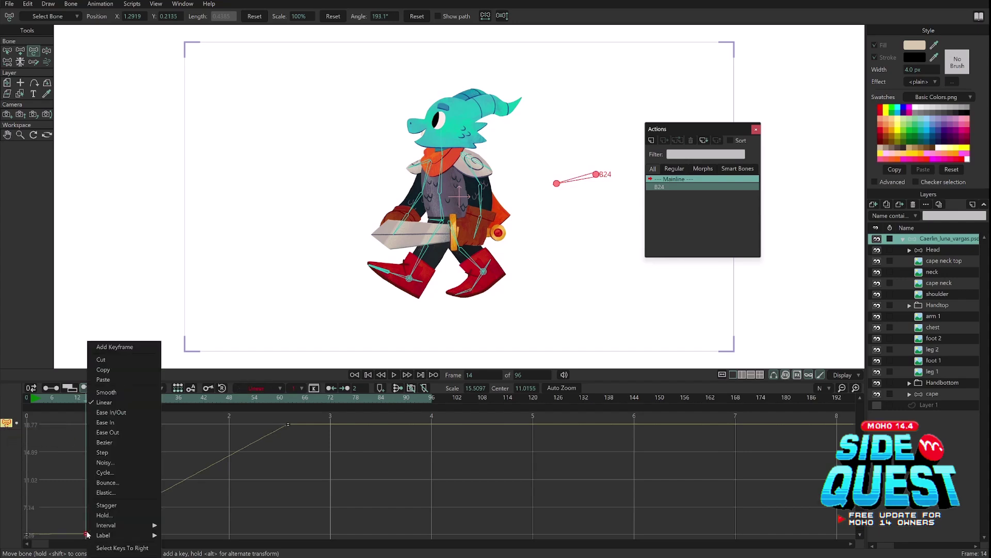
click(127, 443)
drag(150, 500, 166, 534)
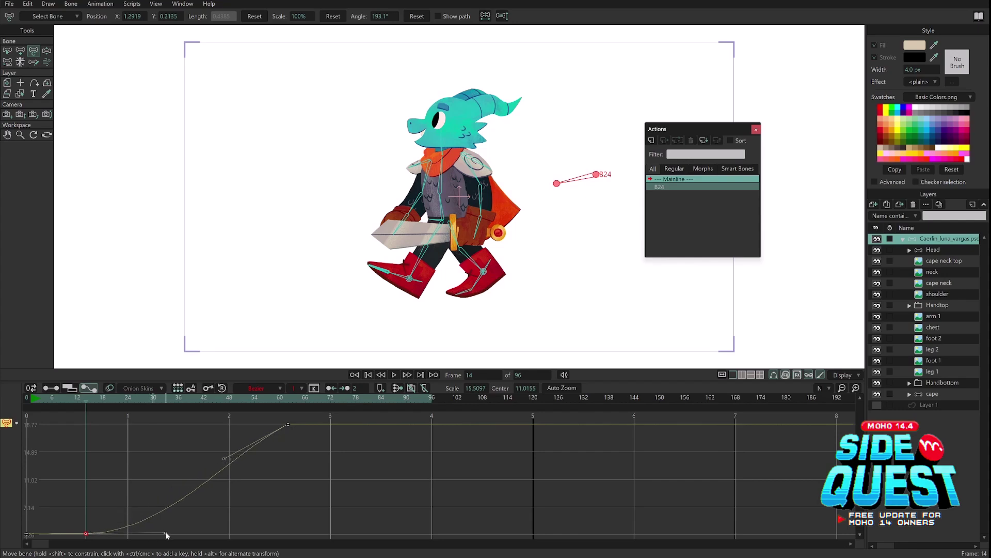
drag(226, 459, 305, 445)
Step: Play back the eased B24 rotation to review how the walk speeds up and slows down
click(127, 421)
key(space)
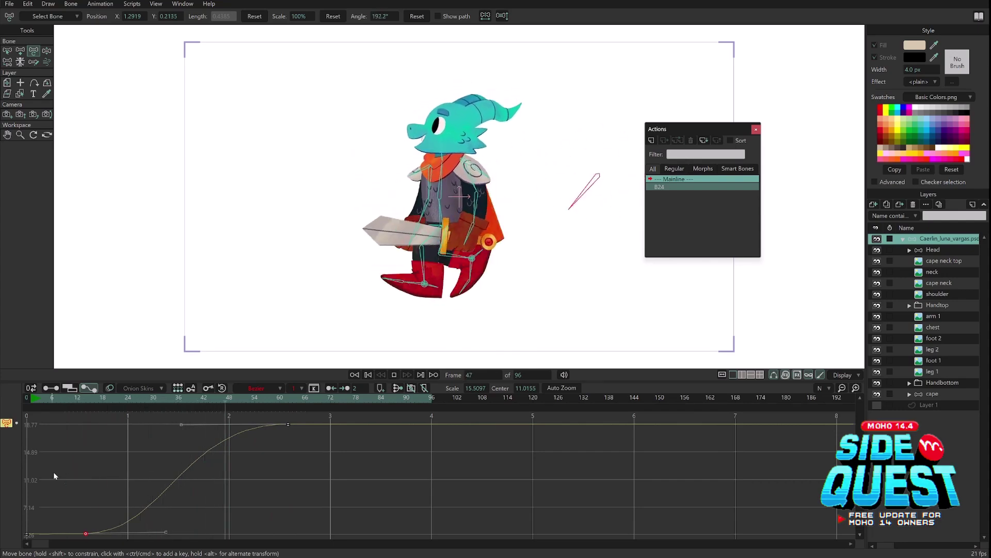
key(space)
scroll(345, 491, down, 4)
scroll(345, 488, up, 1)
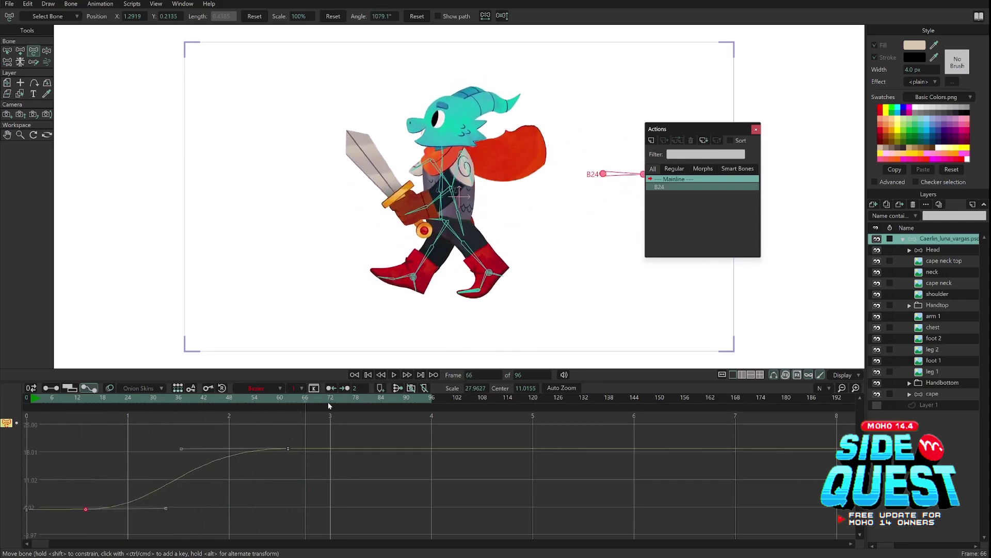
Step: Try extending B24's rotation with an extra keyframe at about frame 79, play it back, and delete that keyframe
drag(324, 407, 357, 417)
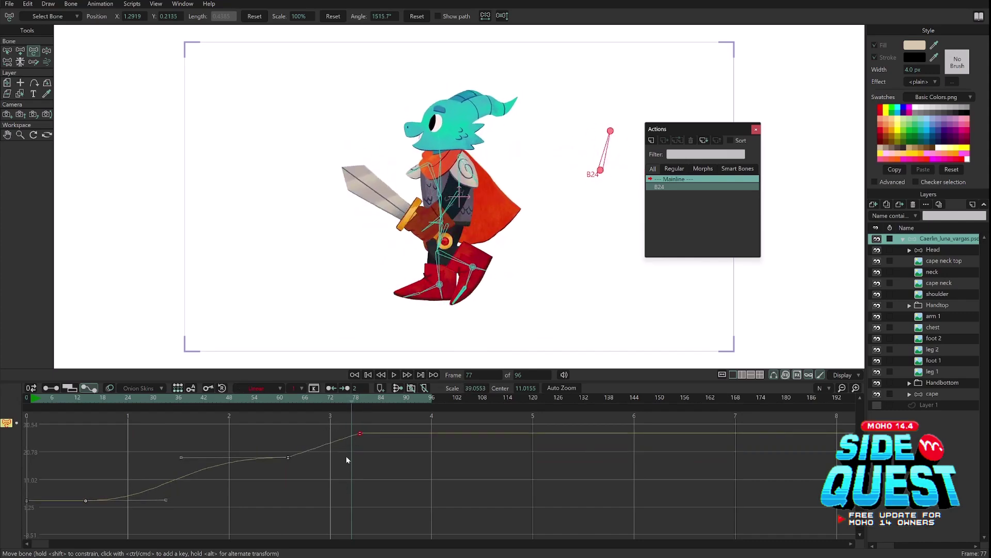
drag(295, 396, 245, 445)
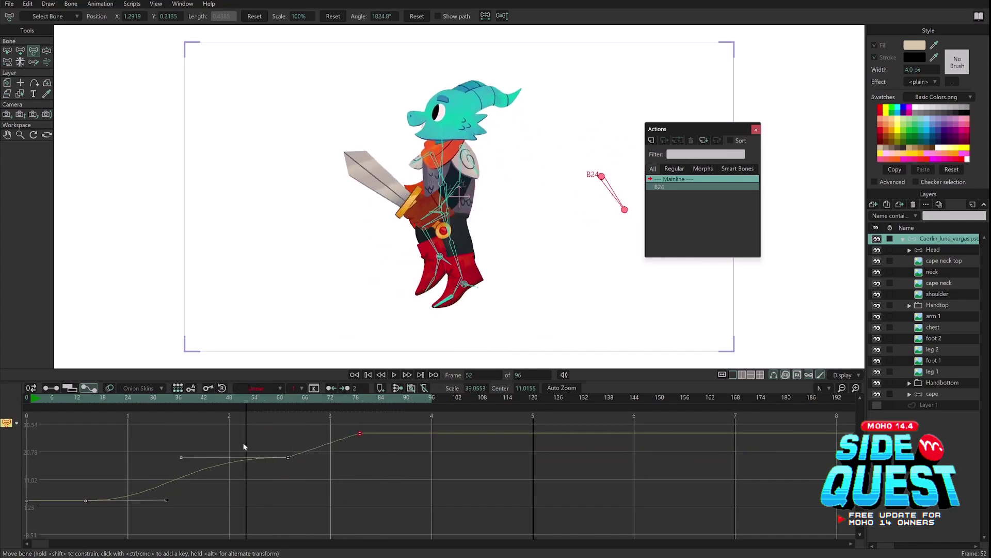
key(space)
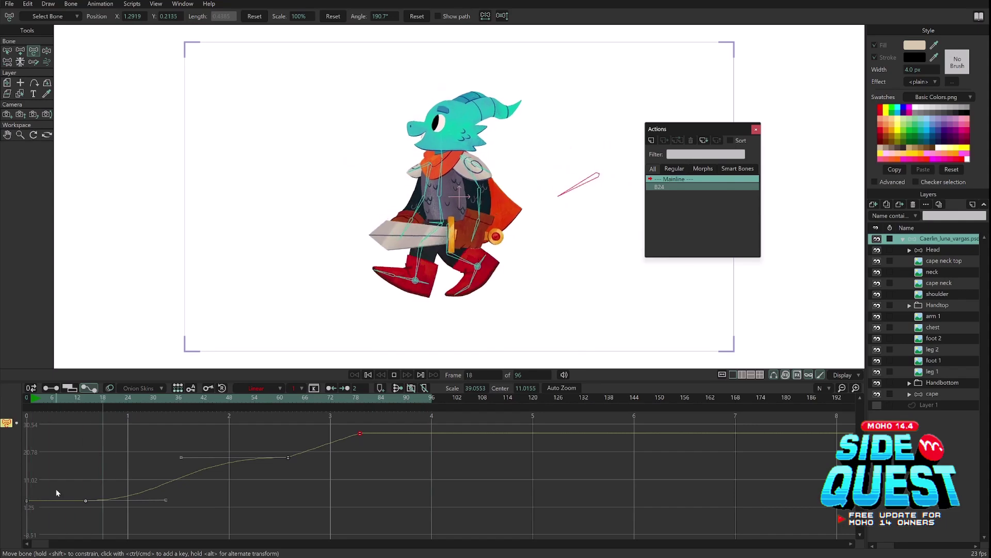
key(space)
drag(335, 424, 374, 461)
key(Delete)
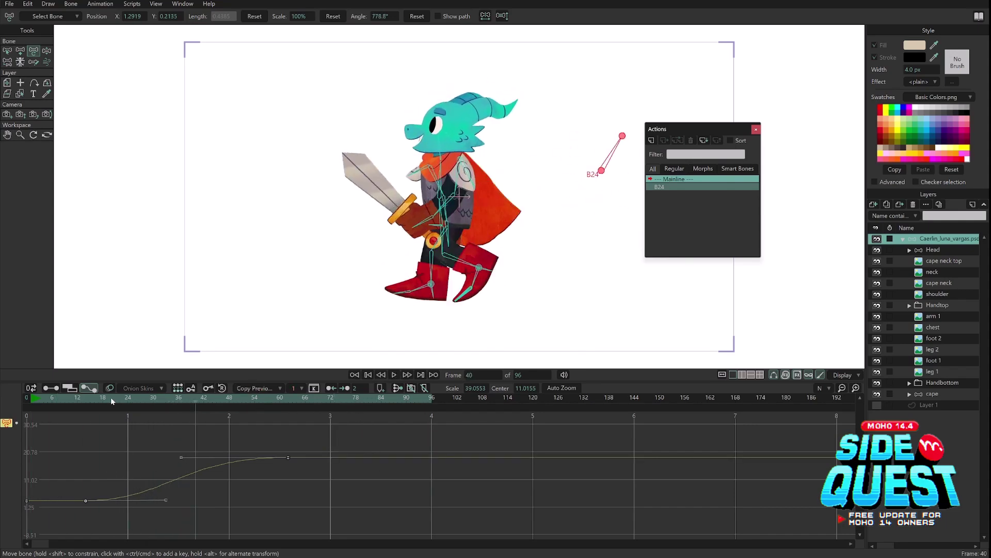
click(86, 402)
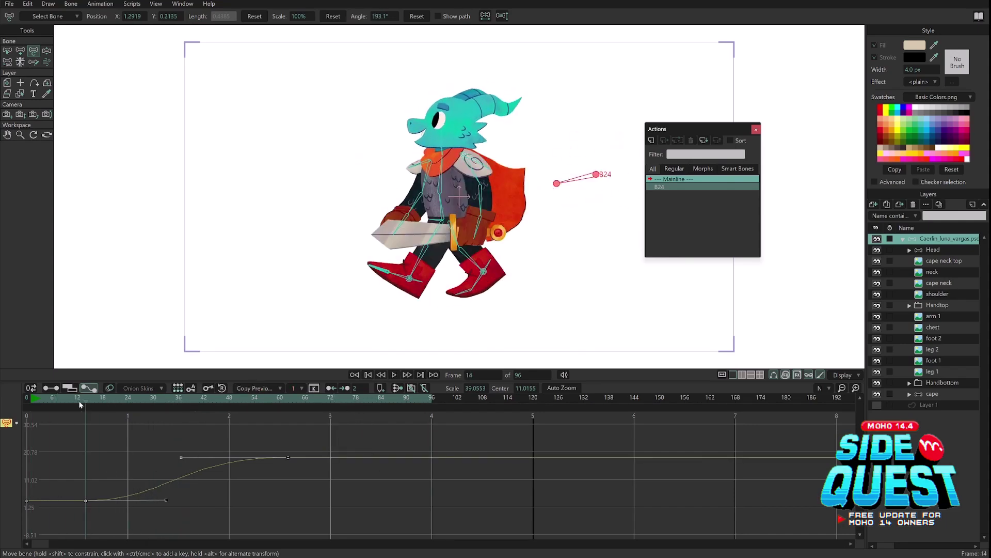